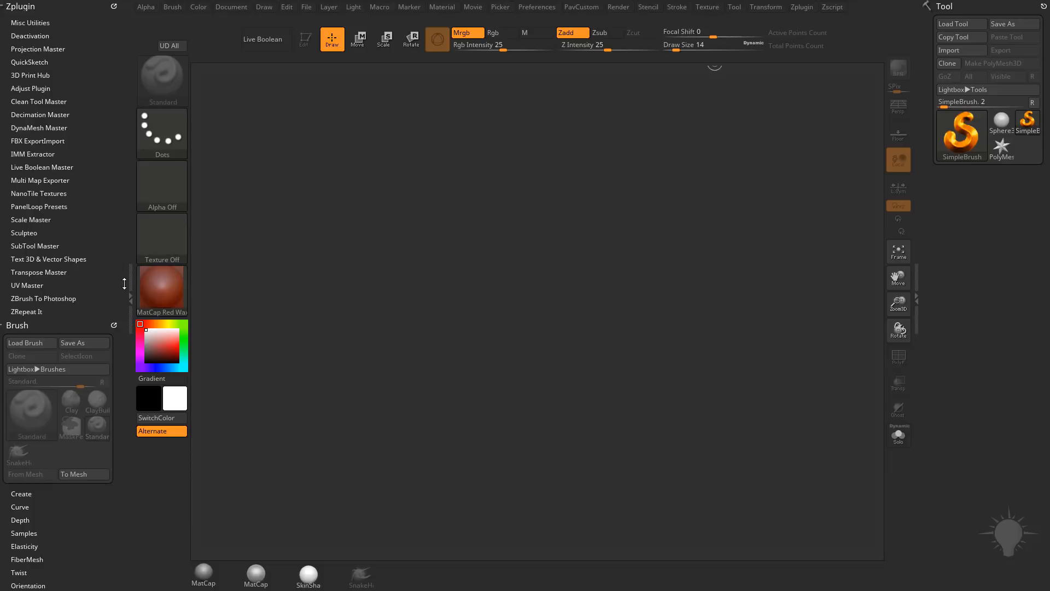
Step: Expand the FBX ExportImport plugin options
double_click(130, 270)
double_click(55, 270)
click(30, 142)
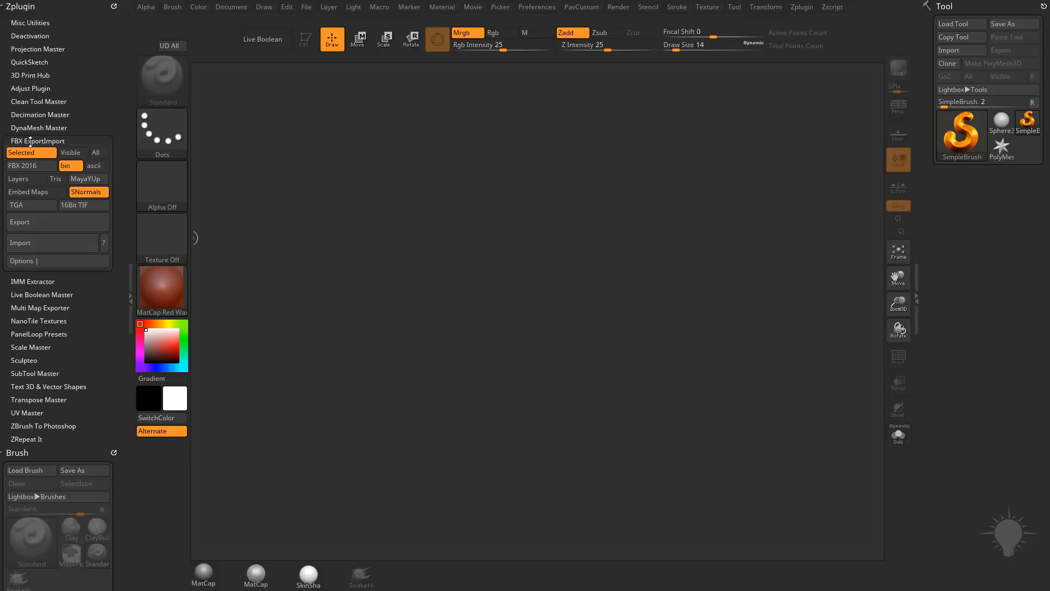
Step: Switch to the web browser, look over the YouTube channel's created playlists, and return to ZBrush
drag(766, 590, 386, 44)
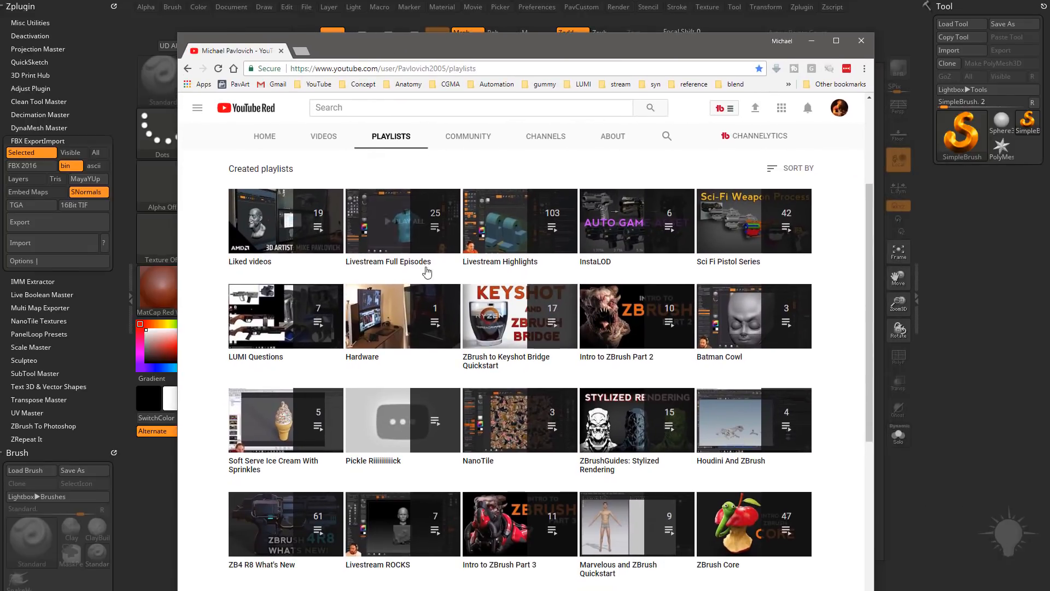
scroll(428, 271, down, 2)
scroll(428, 271, up, 3)
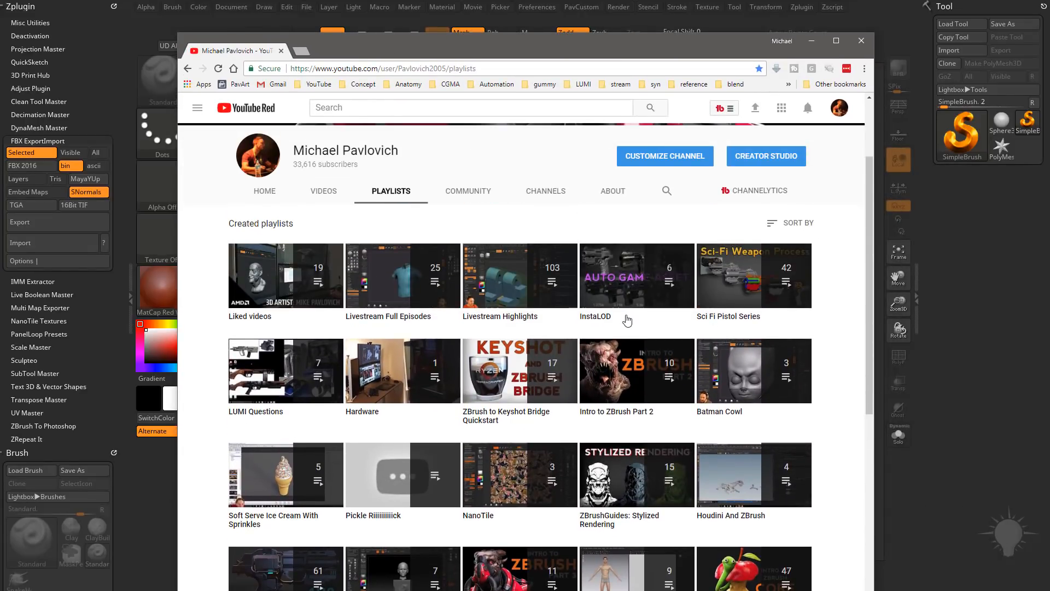
drag(435, 42, 547, 590)
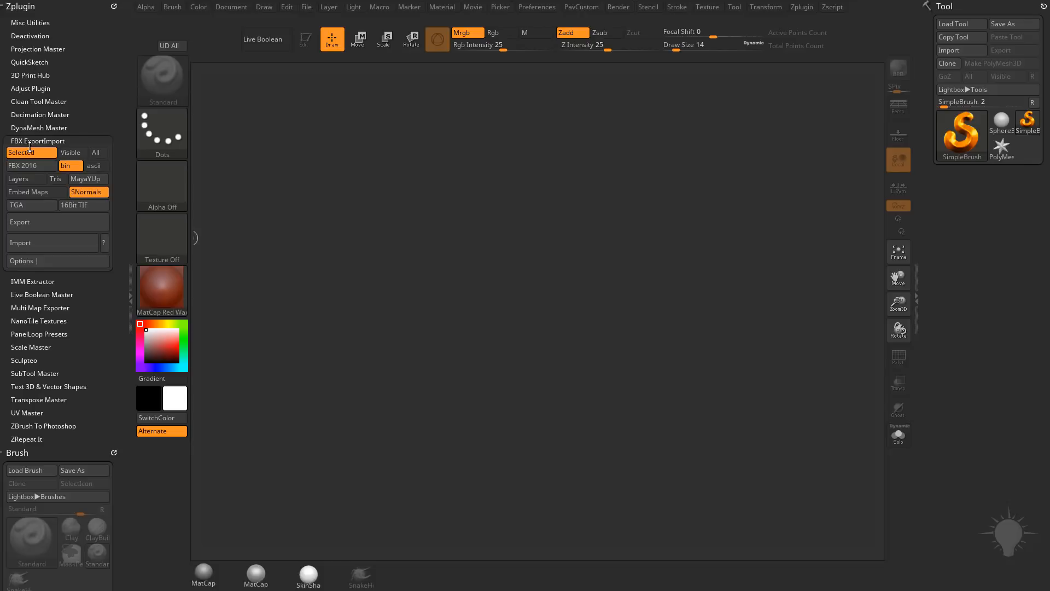
Step: Import girl_statue_nomask.fbx from the girl_statue folder inside Photogrammetry using the FBX import
click(38, 242)
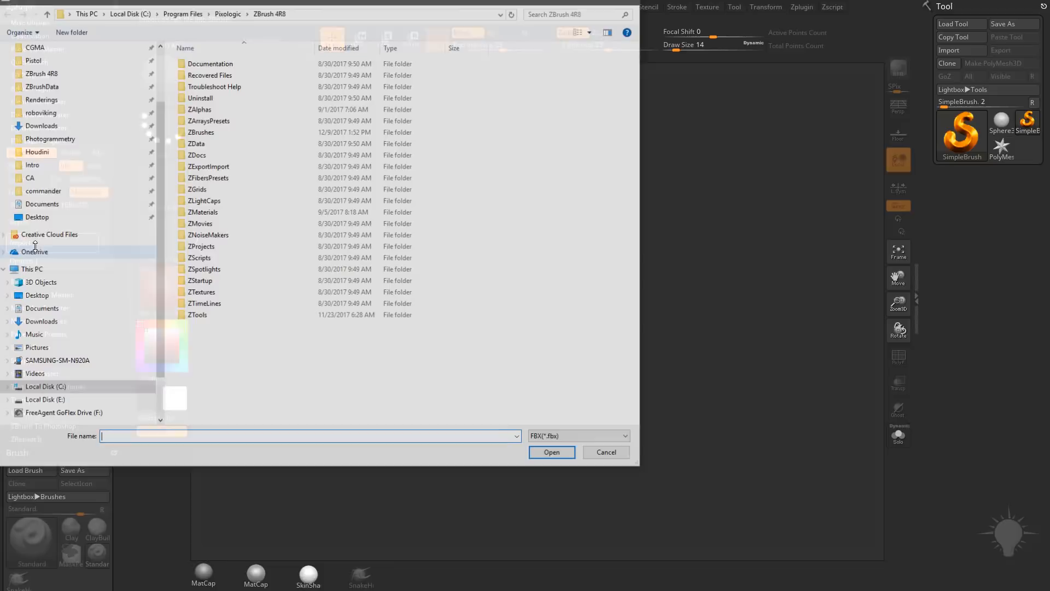
drag(82, 6, 385, 82)
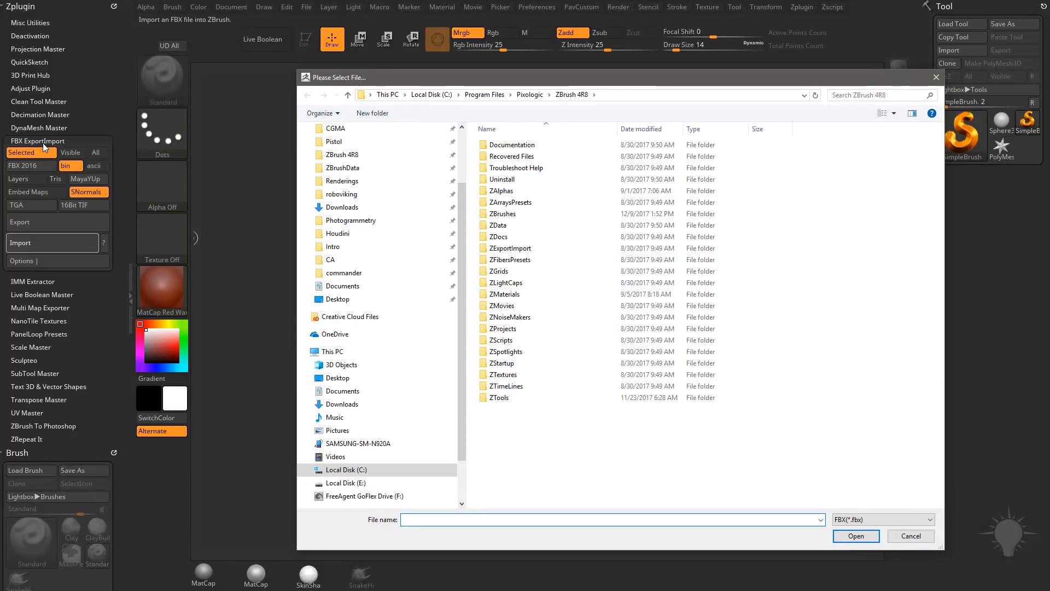
scroll(392, 241, up, 2)
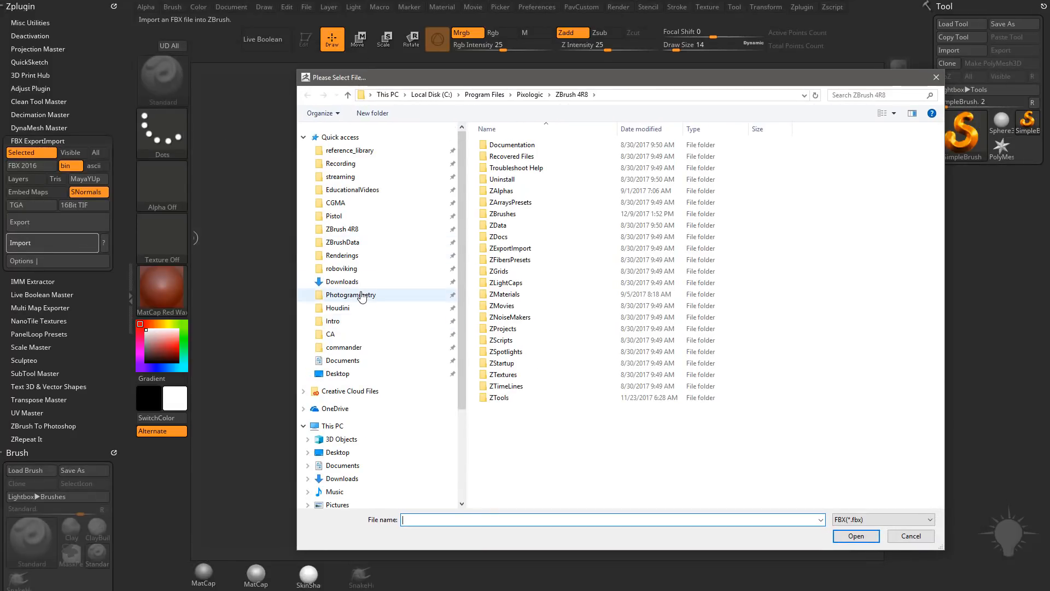
click(351, 295)
double_click(536, 145)
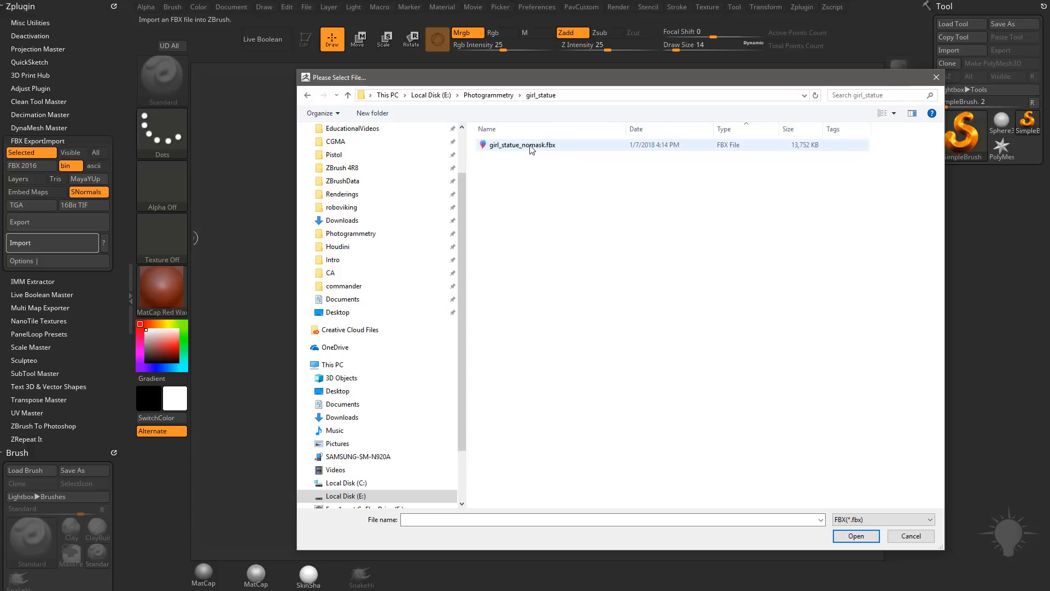
double_click(536, 145)
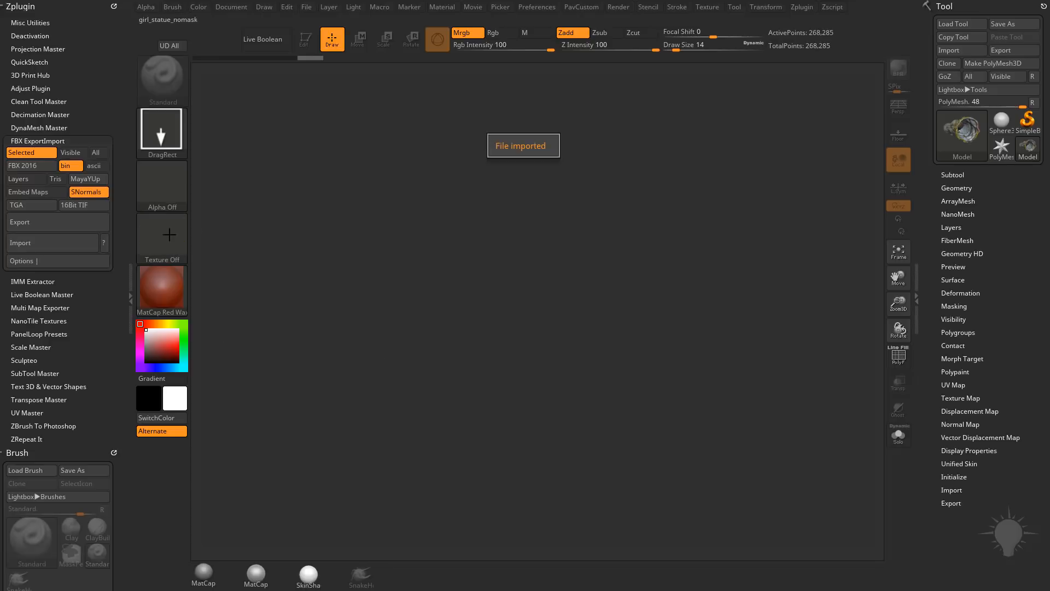
Step: Draw the imported statue onto the canvas, enter Edit mode and orient it upright
drag(460, 298, 505, 426)
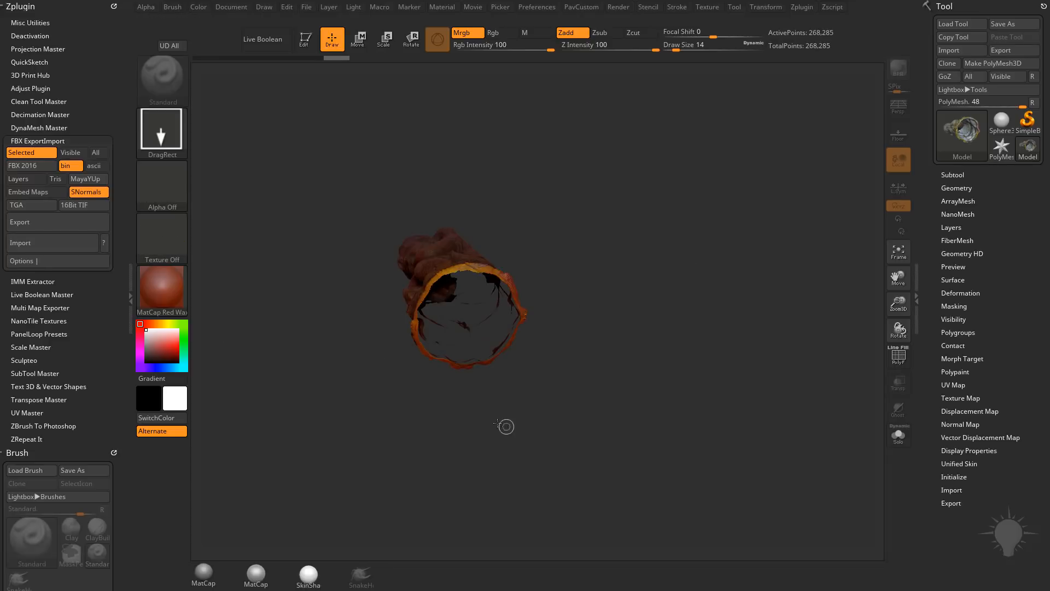
click(304, 39)
mouse_move(671, 258)
mouse_down()
mouse_move(641, 327)
mouse_move(712, 305)
mouse_move(671, 278)
mouse_up()
mouse_move(671, 278)
alt+mouse_down()
mouse_move(722, 297)
mouse_move(685, 292)
mouse_move(700, 318)
alt+mouse_up()
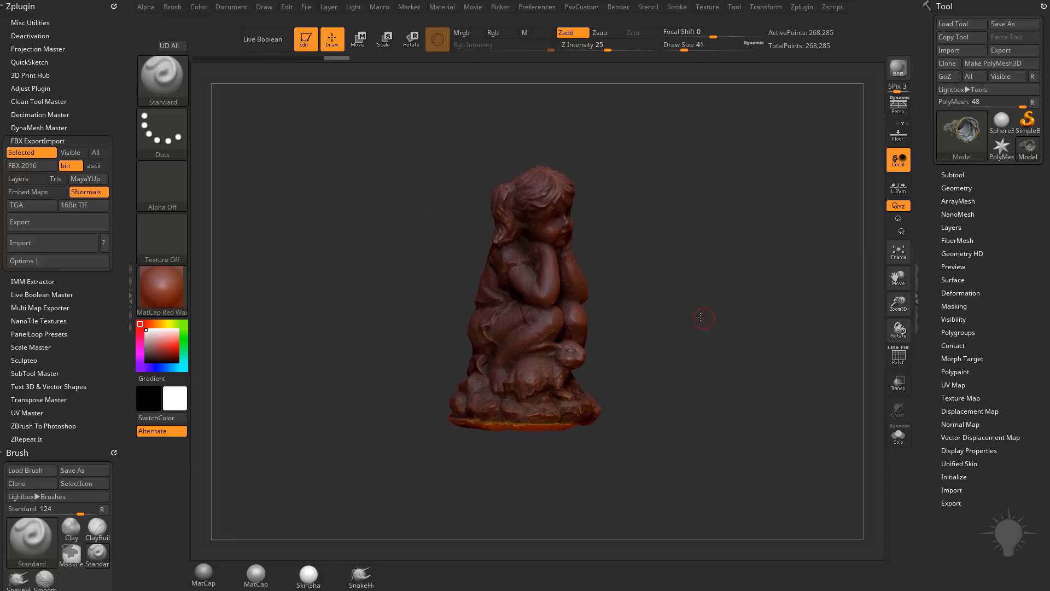
Step: Preview the statue with the MatCap Gray material and with Flat Color
click(158, 285)
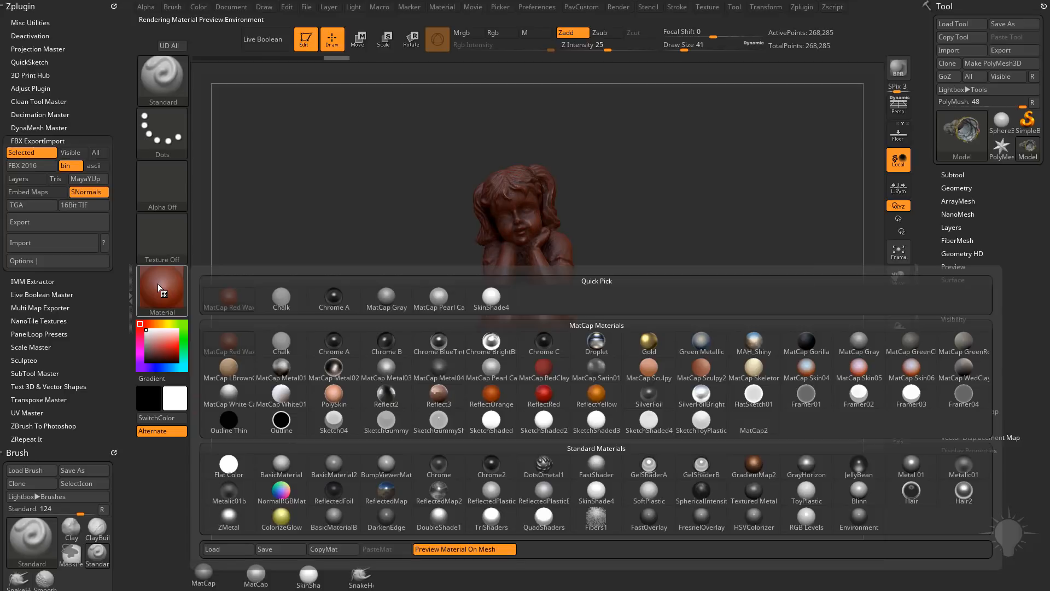
click(172, 287)
click(859, 342)
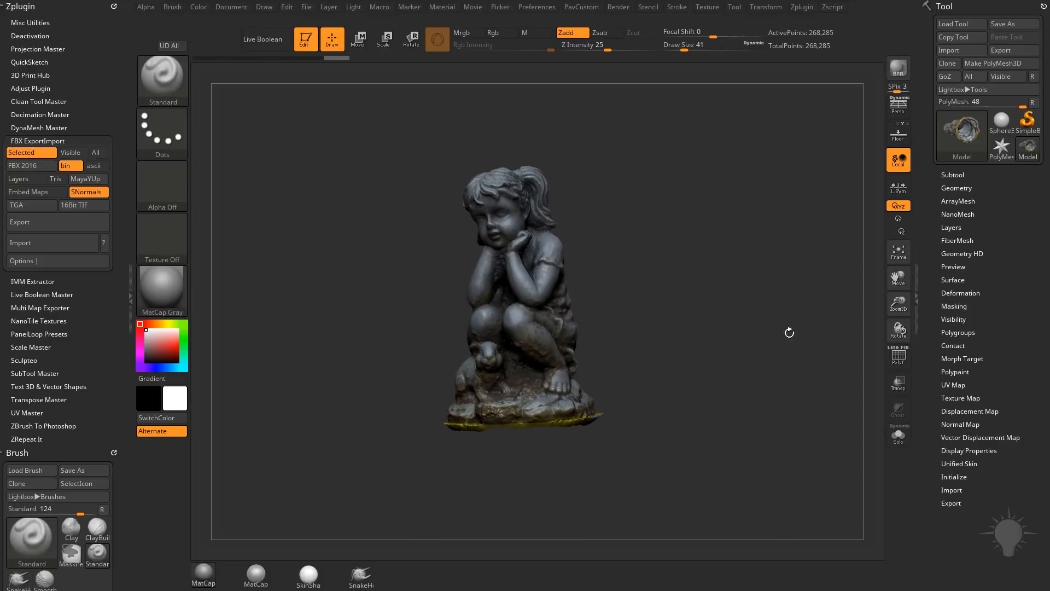
click(168, 291)
click(241, 467)
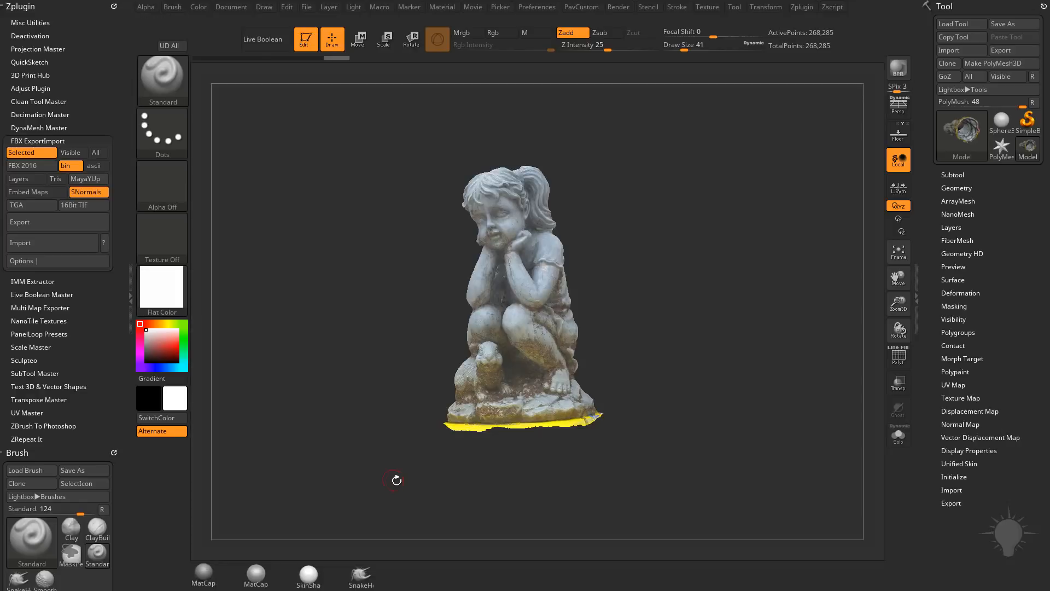
Step: Apply the SkinShade4 material to the statue
drag(651, 253, 547, 295)
click(175, 289)
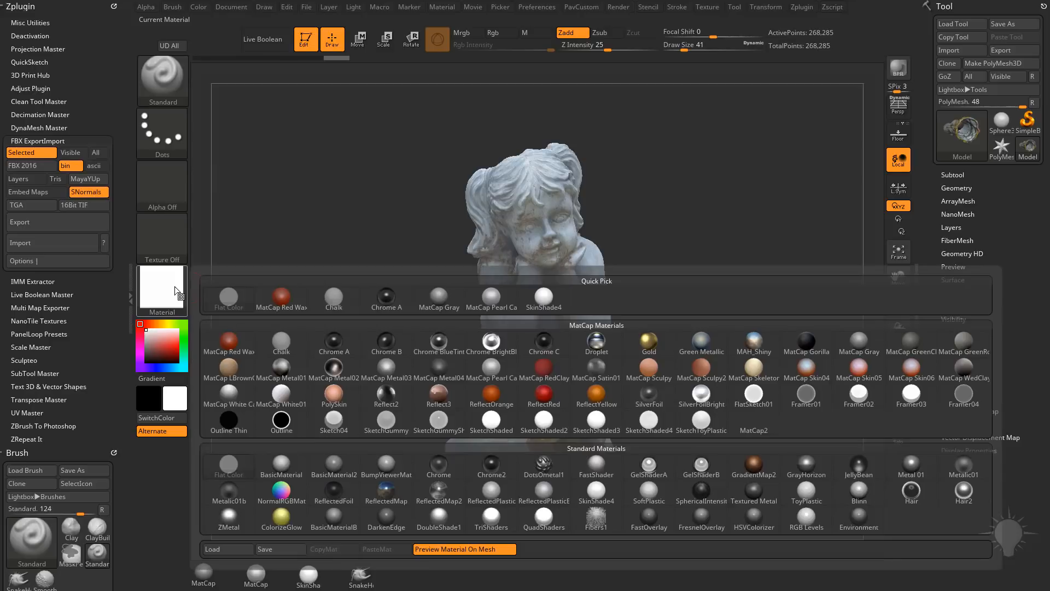
click(596, 492)
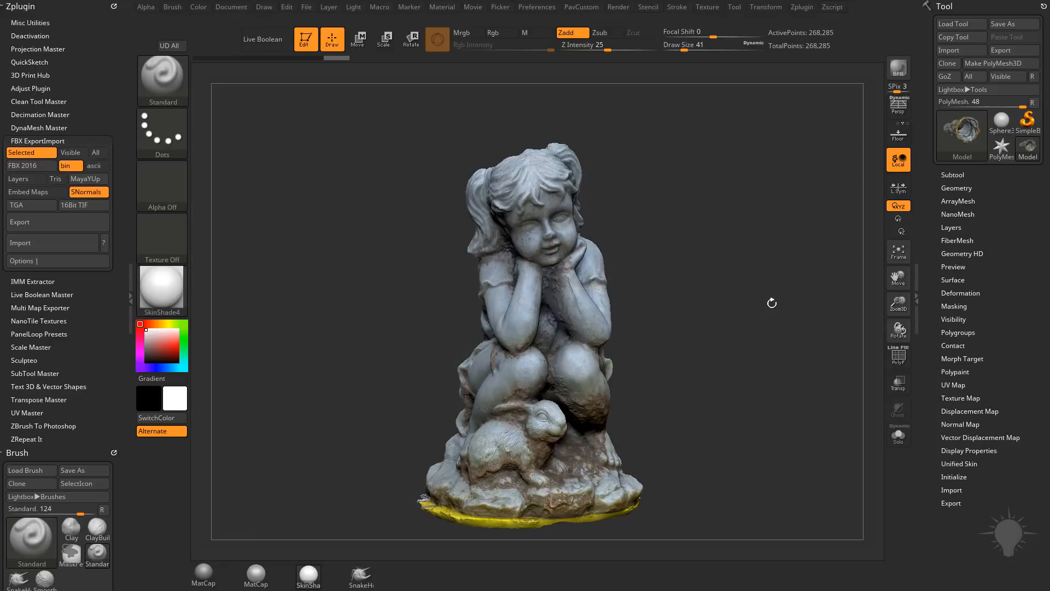
Step: Set the brush draw size to 20 and expand the statue's Subtool list
drag(762, 260, 725, 285)
mouse_move(641, 242)
mouse_down()
mouse_move(682, 278)
mouse_move(729, 254)
mouse_move(730, 279)
mouse_move(744, 288)
mouse_move(684, 300)
mouse_move(712, 315)
mouse_up()
key(s)
key(s)
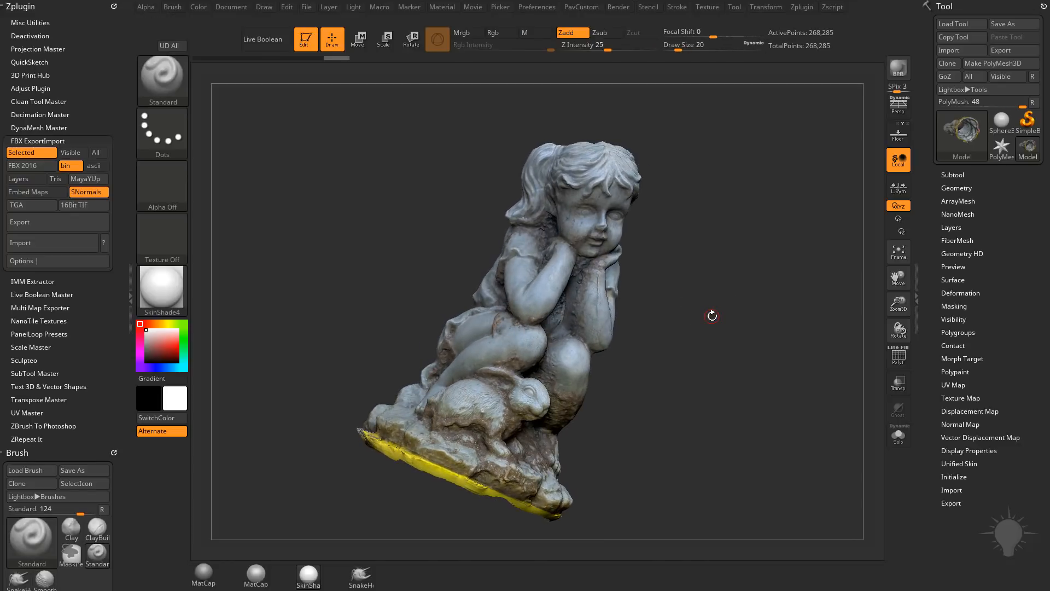
click(952, 175)
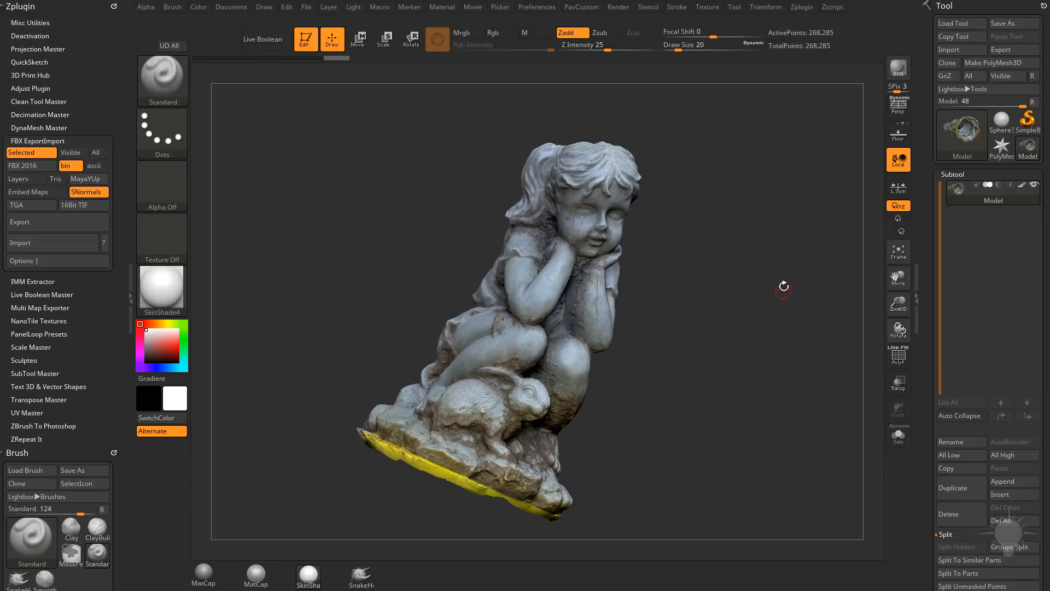
drag(748, 249, 679, 281)
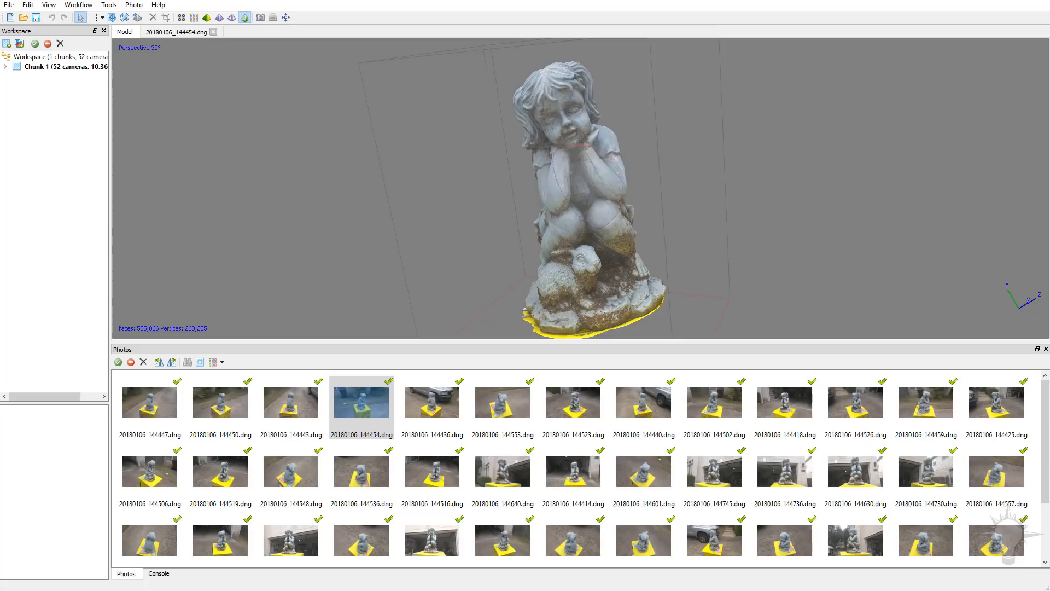
Step: Switch to the statue's PhotoScan project, open the Import Mesh command and leave it without importing anything
click(108, 5)
mouse_move(121, 60)
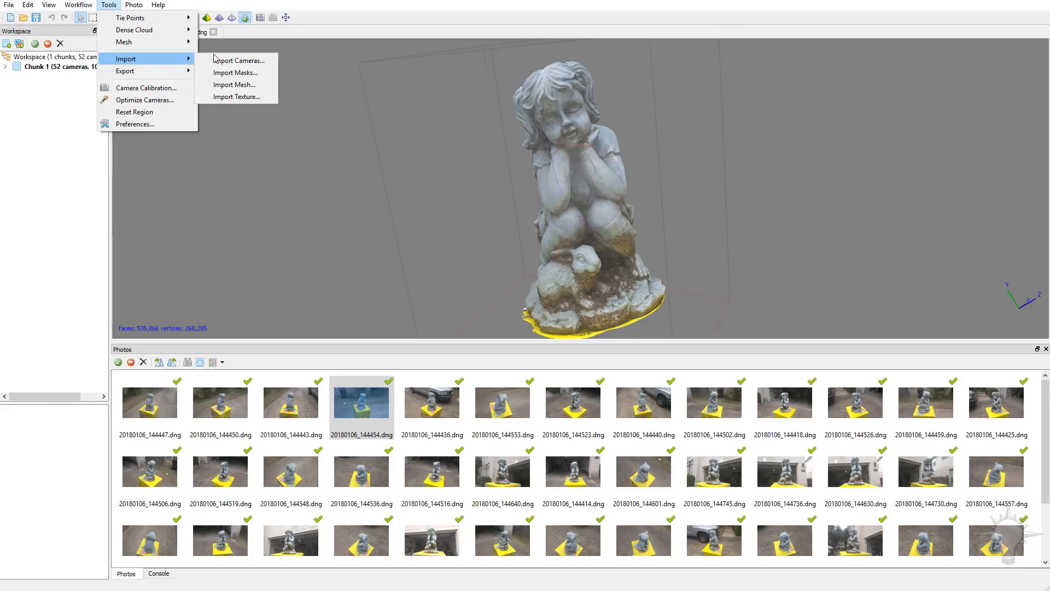
click(212, 85)
click(768, 440)
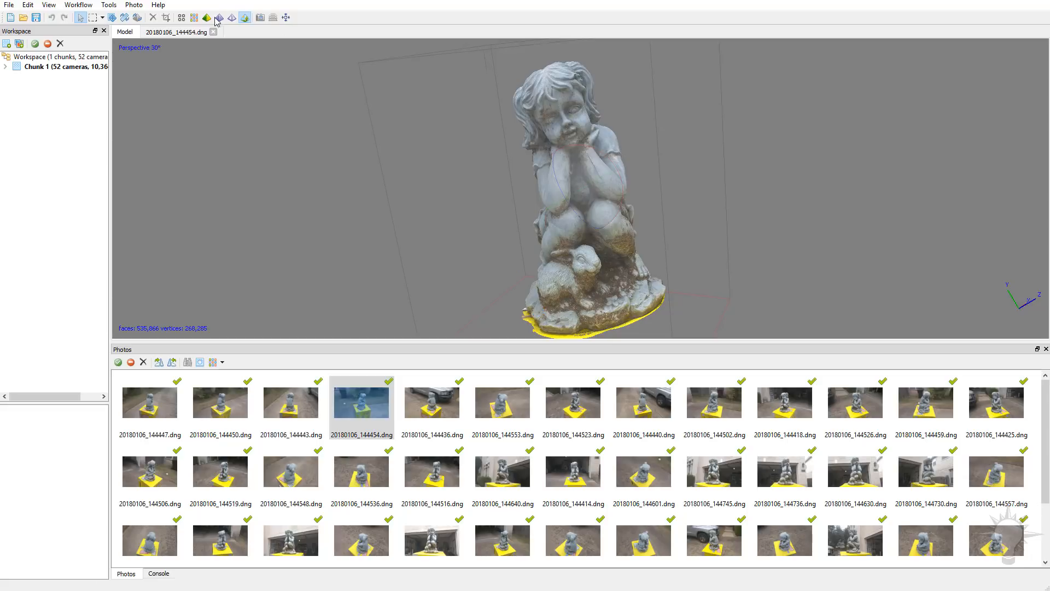
click(194, 20)
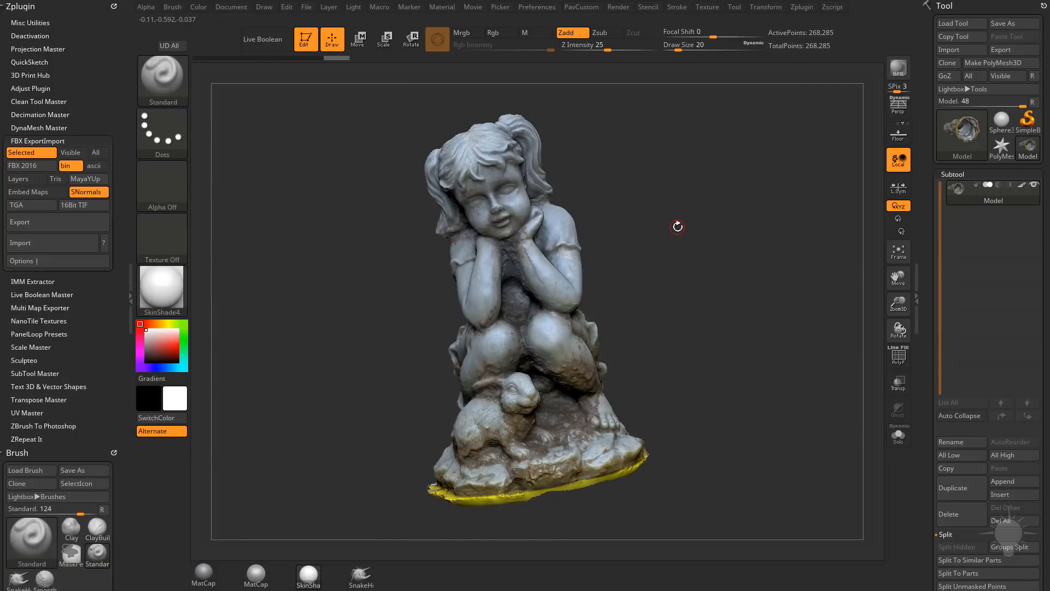
Step: Back in ZBrush, expand the statue's Texture Map settings and turn its texture off
mouse_move(677, 226)
mouse_down()
mouse_move(661, 238)
mouse_move(678, 244)
mouse_up()
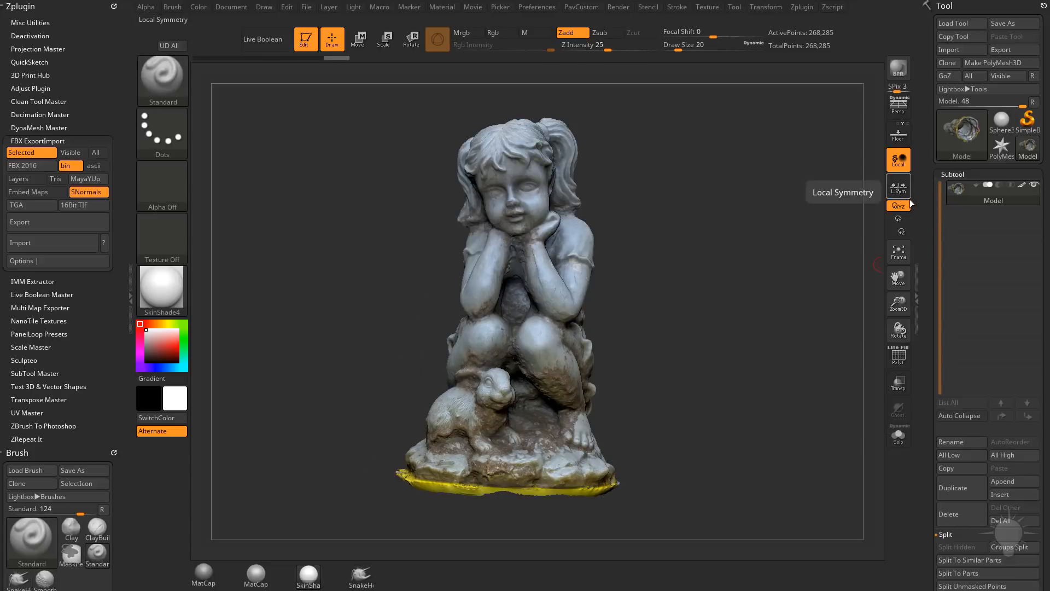
scroll(954, 316, down, 8)
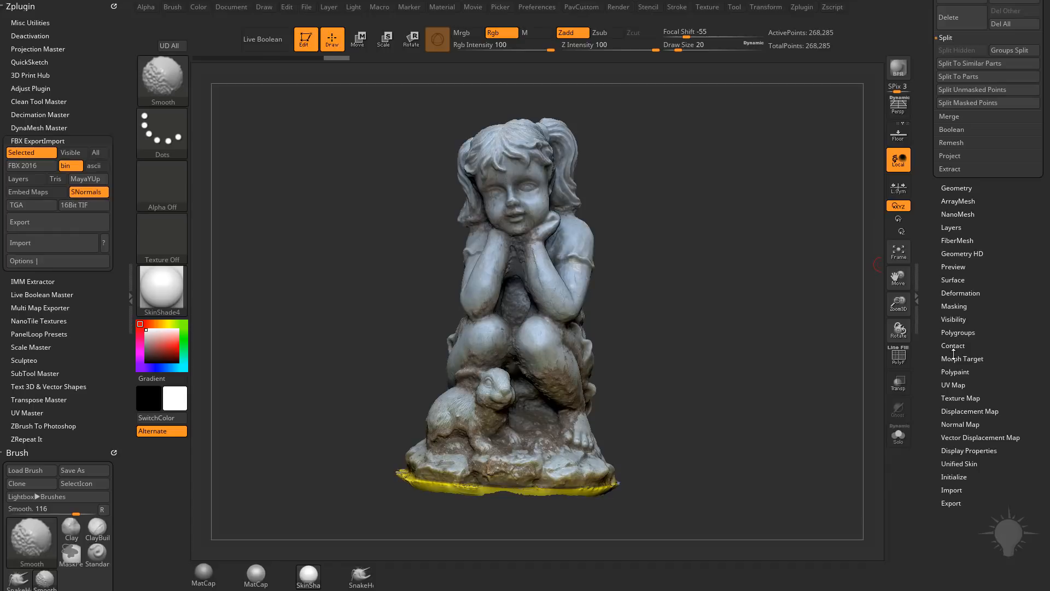
click(961, 398)
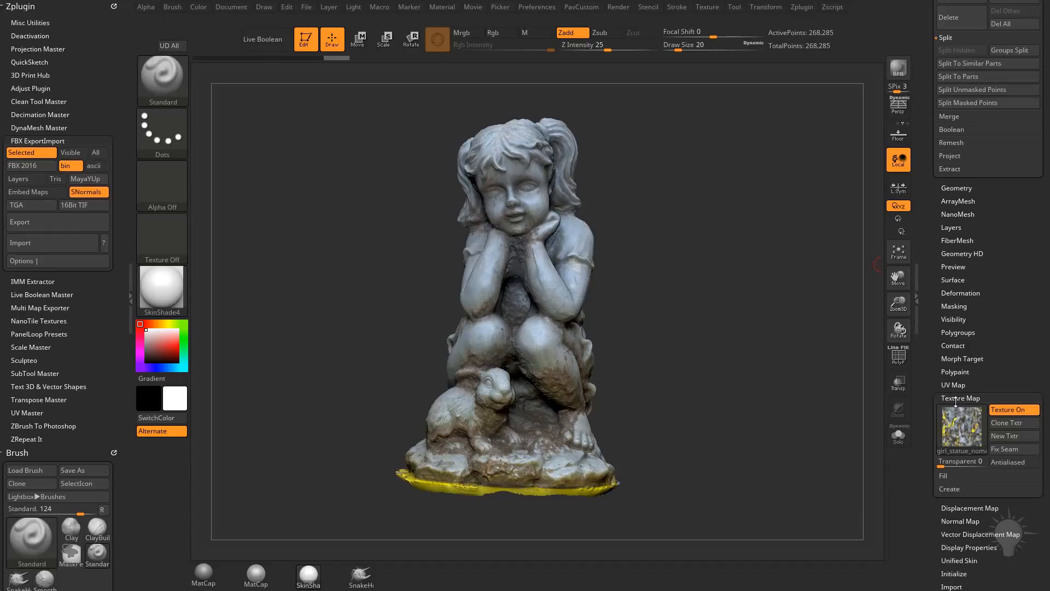
click(1001, 409)
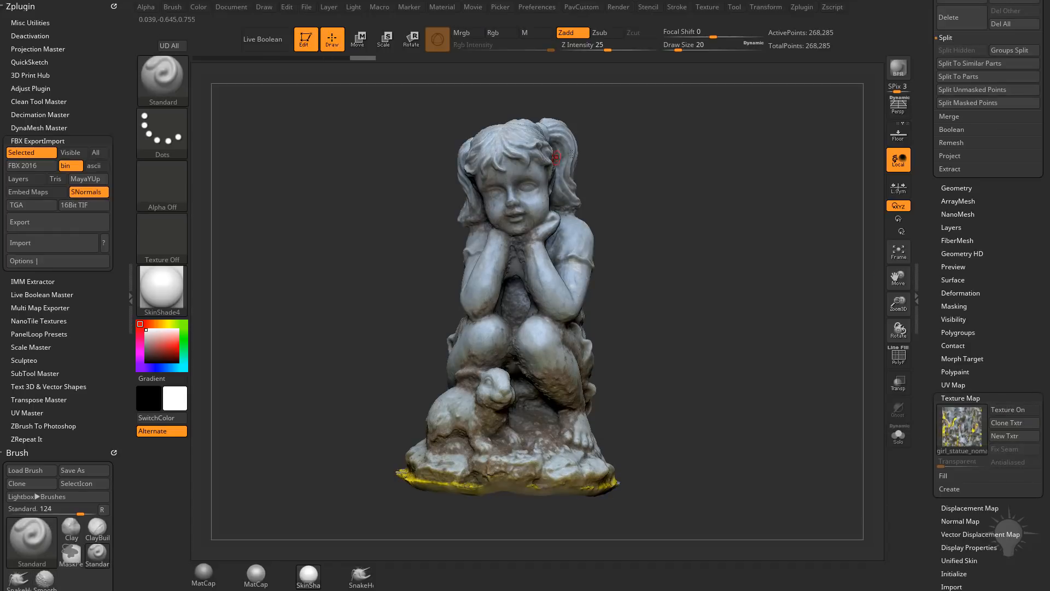
drag(722, 228, 798, 250)
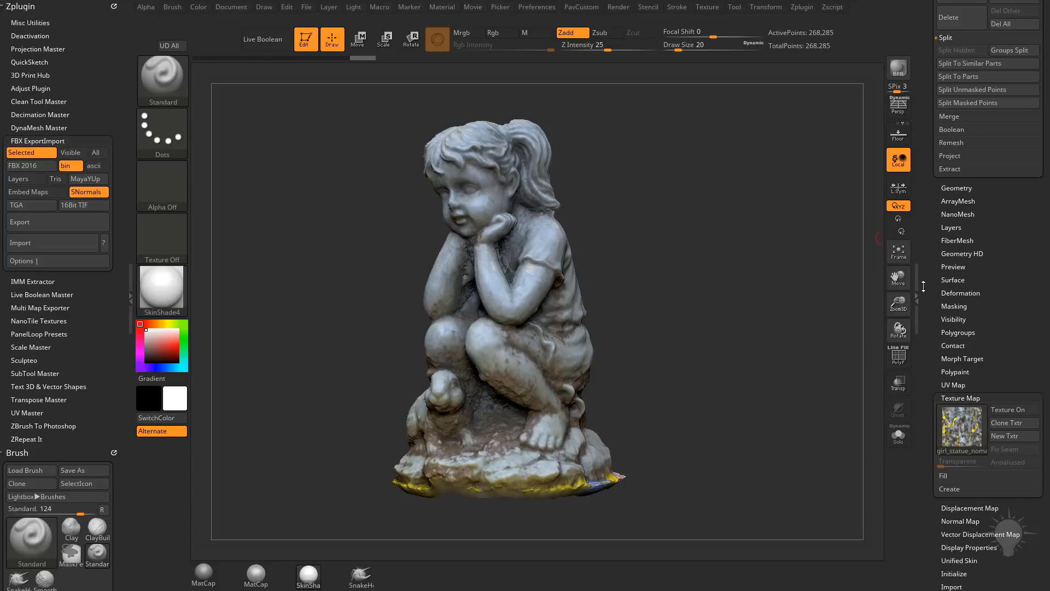
Step: Turn the texture on to examine the rabbit's surface detail up close, and switch the texture off again
click(1005, 413)
ctrl+right_drag(758, 241, 804, 343)
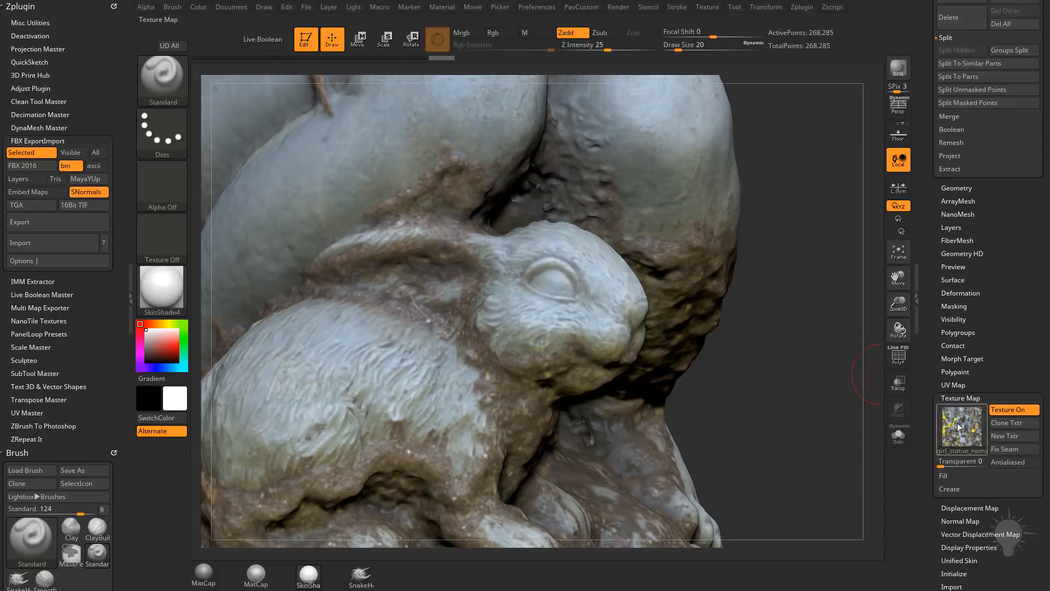
mouse_move(958, 427)
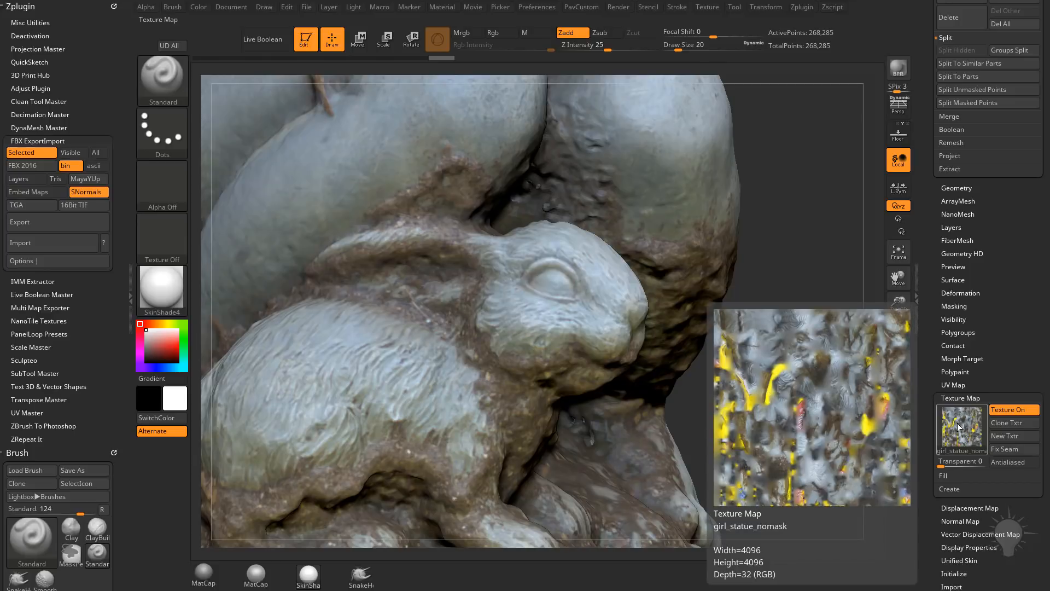
click(1009, 410)
Step: Turn off the polypaint display on the Model subtool and inspect the uncolored sculpt from several sides
drag(928, 282, 935, 491)
mouse_move(1015, 194)
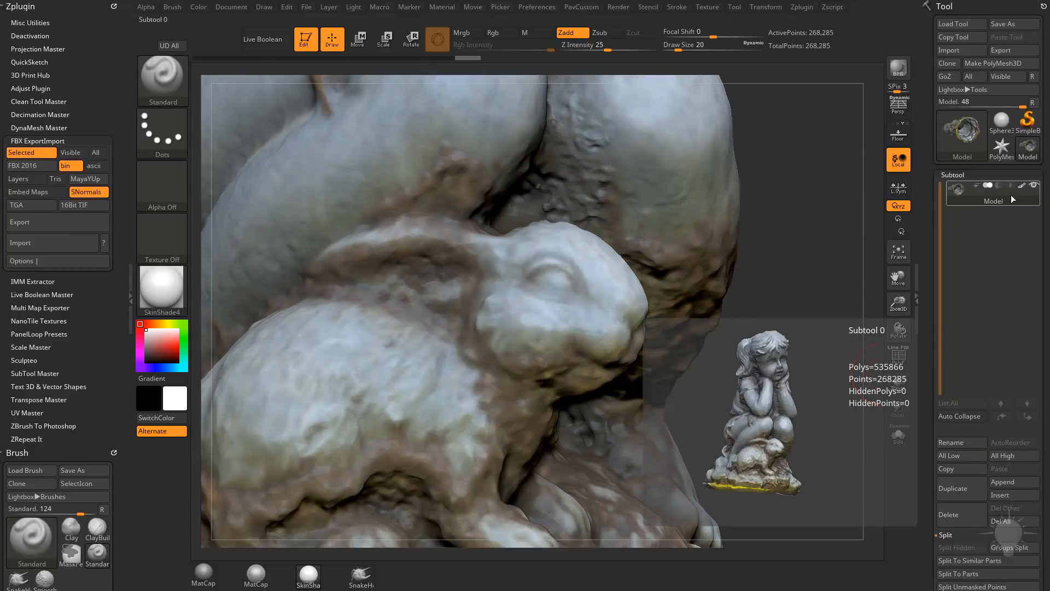
alt+drag(797, 268, 767, 377)
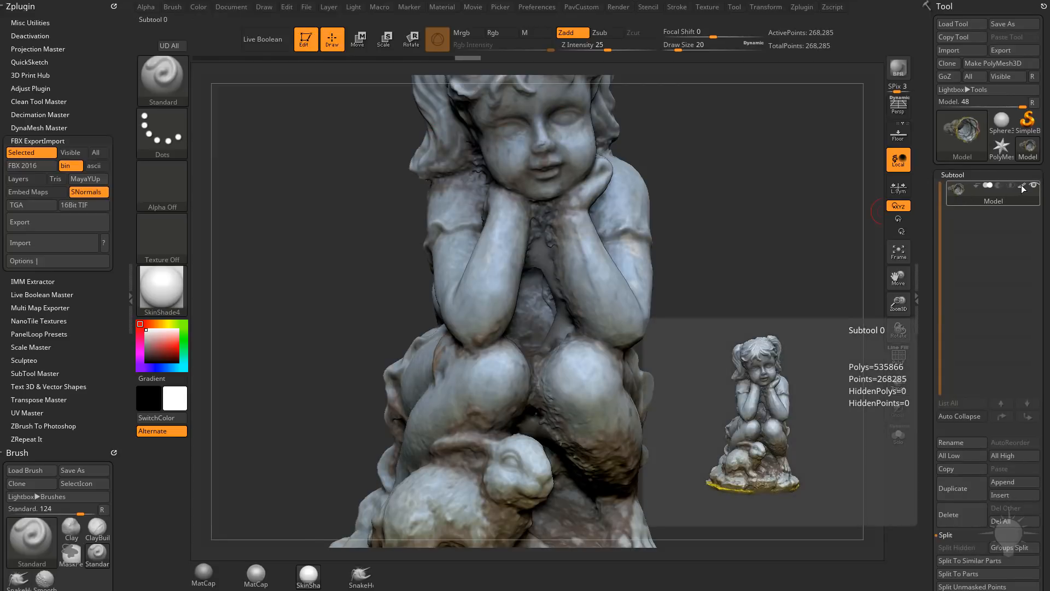
click(1023, 187)
drag(793, 218, 750, 230)
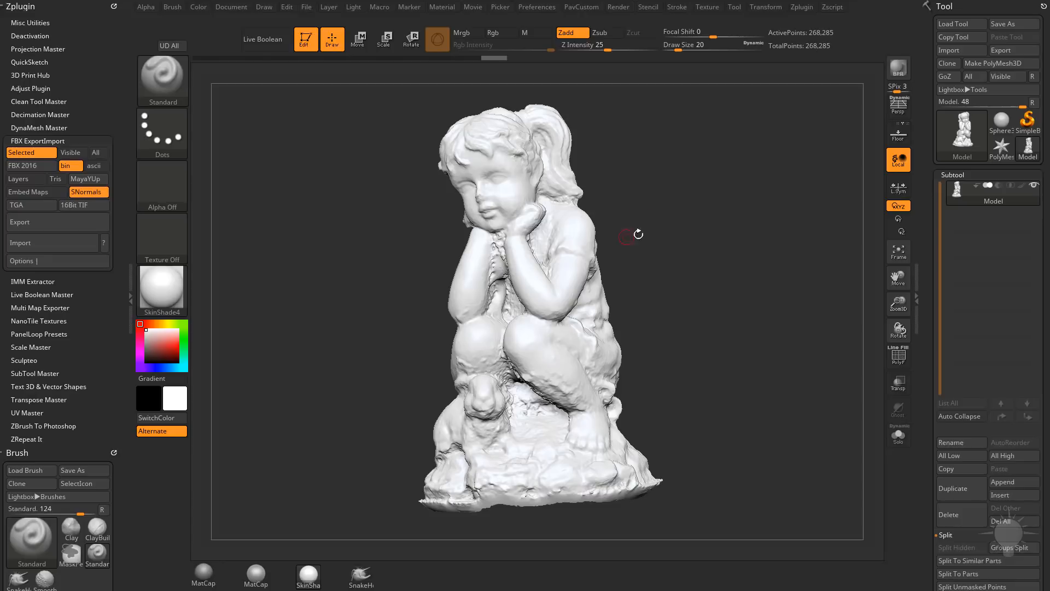
drag(754, 288, 787, 315)
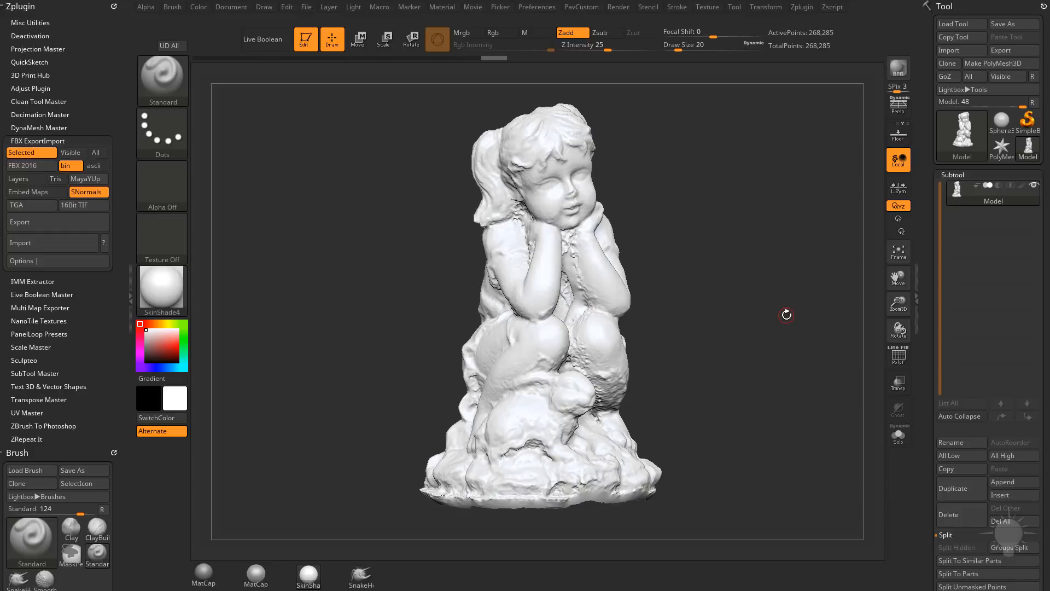
drag(806, 202, 718, 206)
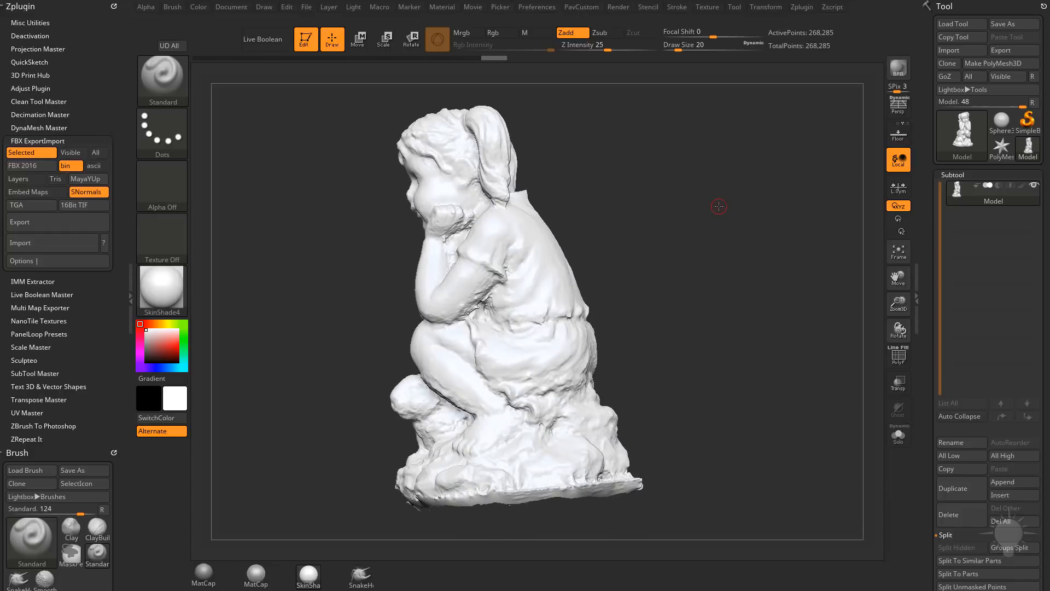
mouse_move(713, 264)
mouse_down()
mouse_move(760, 257)
mouse_move(754, 288)
mouse_move(736, 265)
mouse_move(834, 259)
mouse_up()
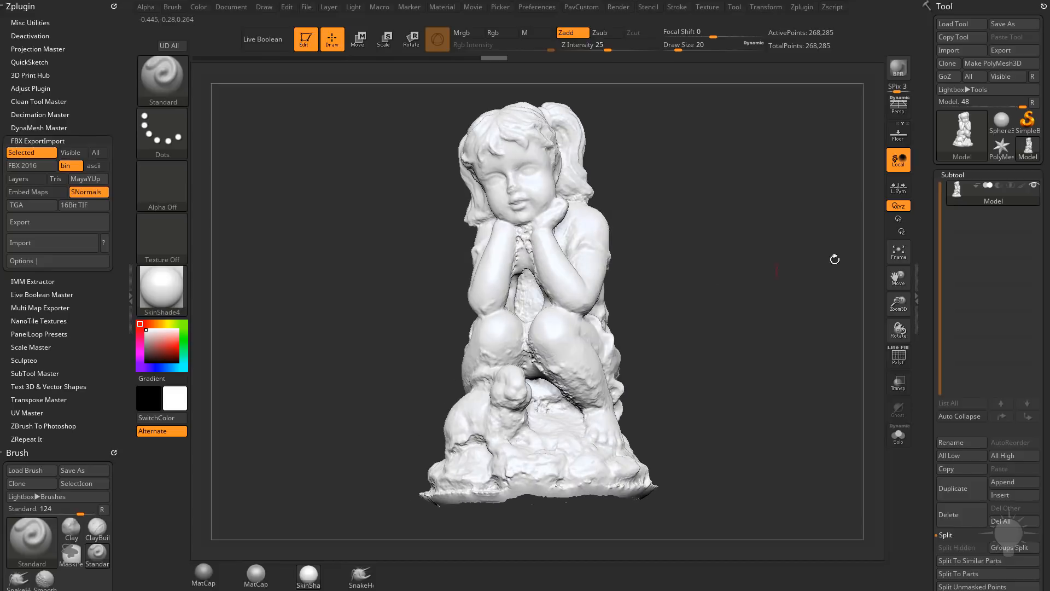
Step: Turn the Model subtool's polypaint display back on and switch its texture map on
click(1021, 185)
drag(931, 258, 926, 123)
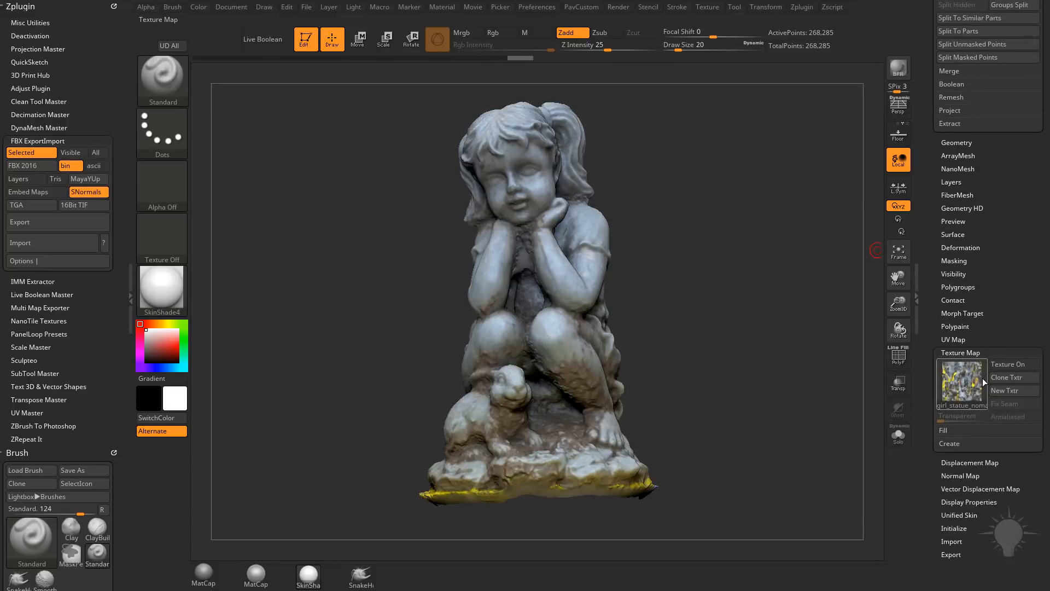
click(1005, 365)
drag(774, 320, 776, 356)
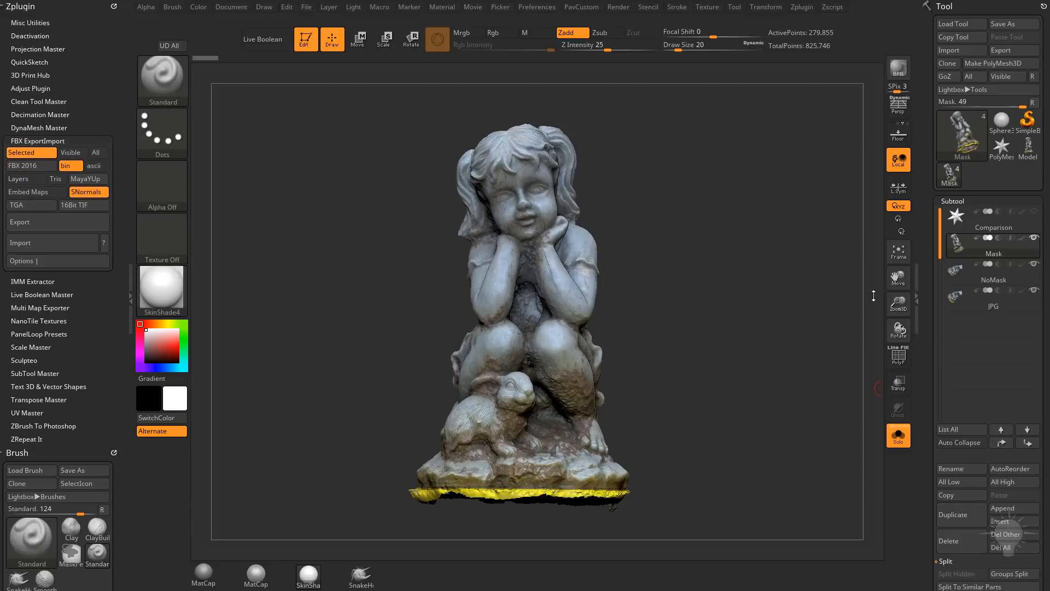
Step: Compare the full textured statue on the Mask, NoMask and JPG subtools, returning to the Mask version
click(1010, 279)
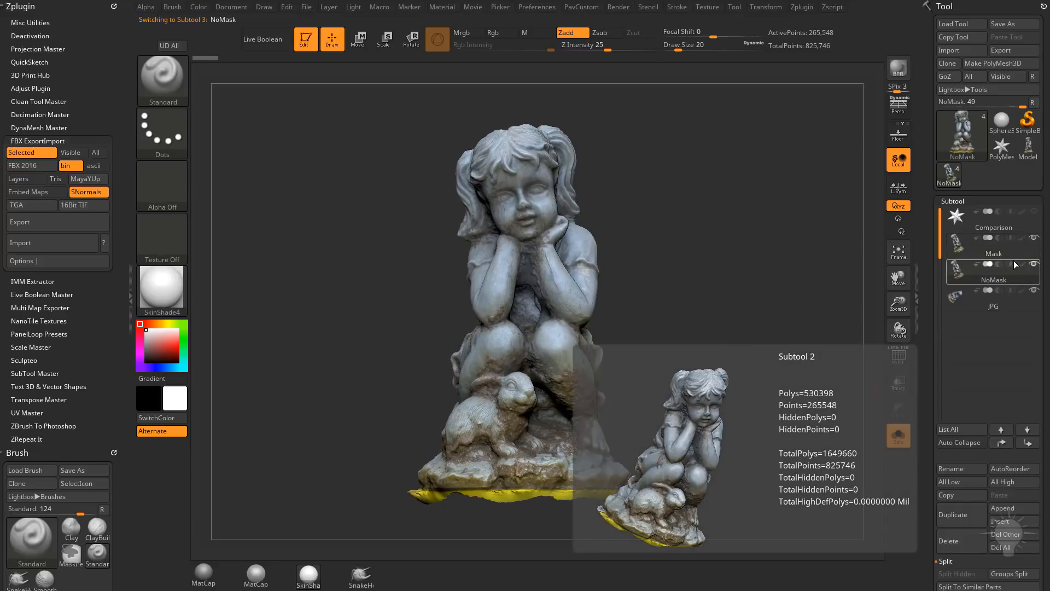
click(1014, 255)
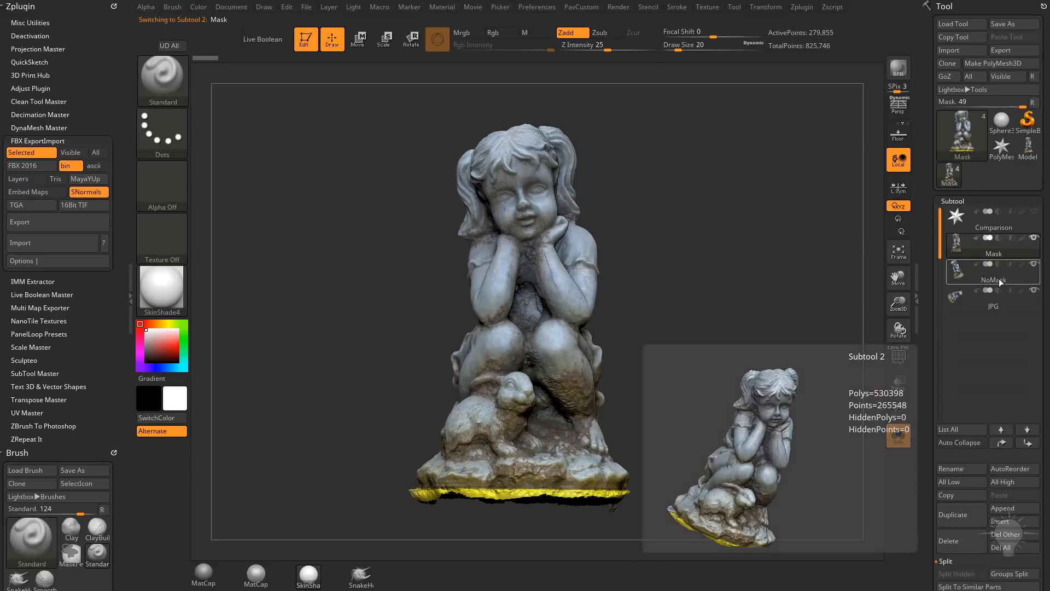
click(999, 278)
click(992, 306)
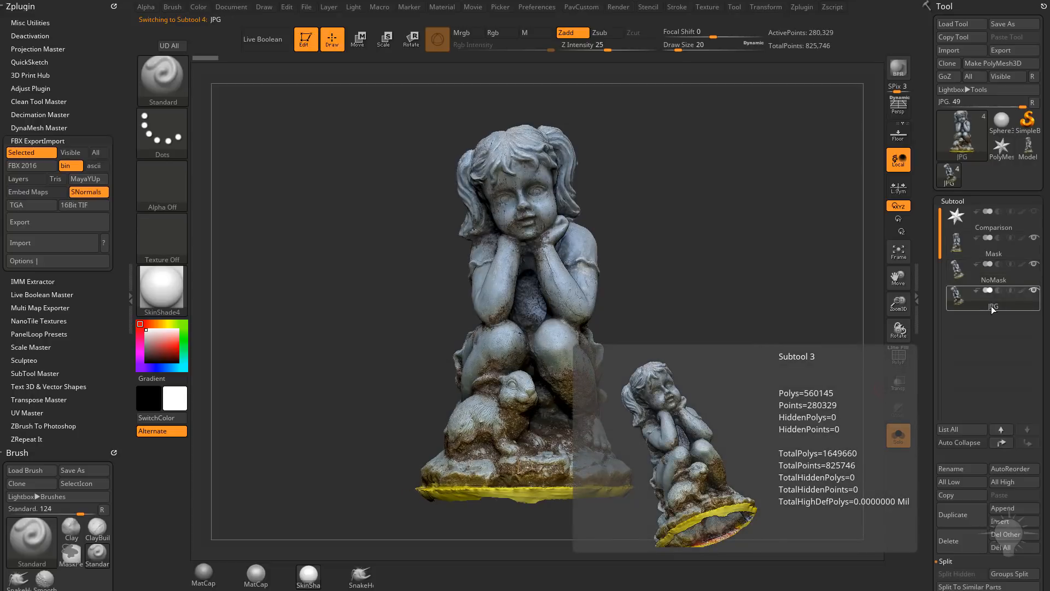
click(1002, 255)
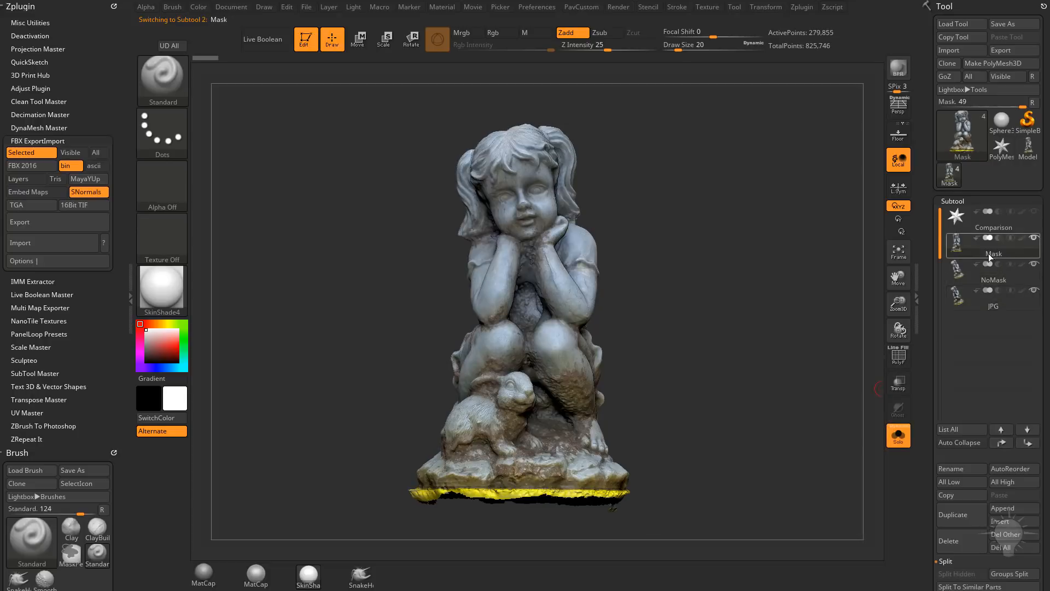
Step: Switch Solo mode off and on again, and compare the girl's textured face up close on the Mask and NoMask subtools
click(897, 440)
click(897, 439)
mouse_move(687, 277)
mouse_down()
mouse_move(707, 282)
mouse_move(749, 340)
mouse_up()
alt+drag(793, 233, 768, 204)
mouse_move(768, 204)
alt+mouse_down()
mouse_move(740, 309)
mouse_move(809, 312)
mouse_move(797, 357)
mouse_move(774, 345)
mouse_move(782, 342)
alt+mouse_up()
click(957, 300)
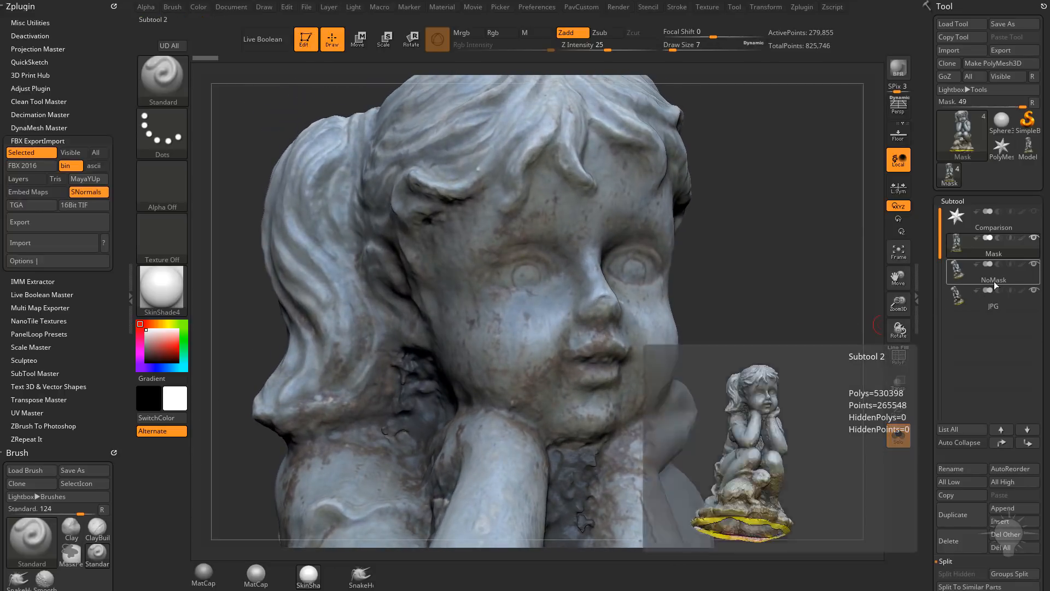
click(994, 282)
drag(794, 280, 783, 273)
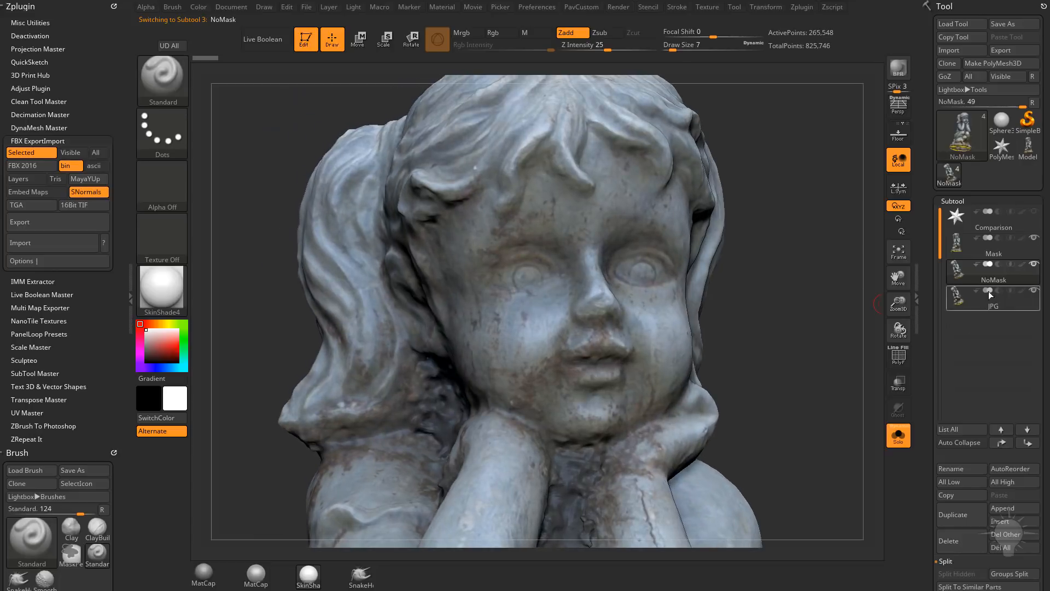
alt+drag(799, 404, 801, 291)
Step: Alternate between the Mask and NoMask subtools to compare the textured forearms and the rabbit's head up close
click(998, 259)
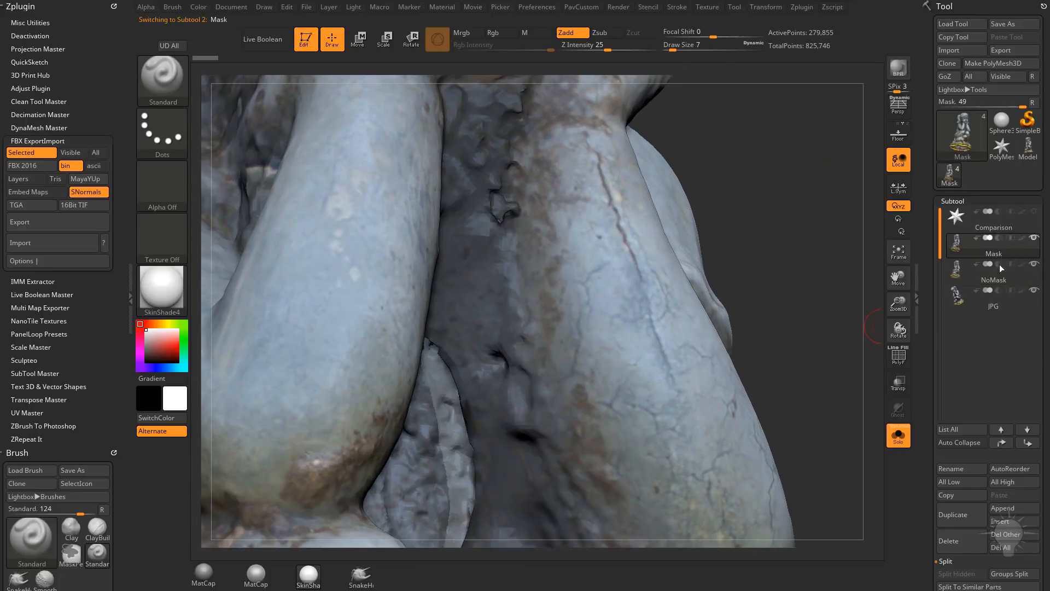
click(999, 280)
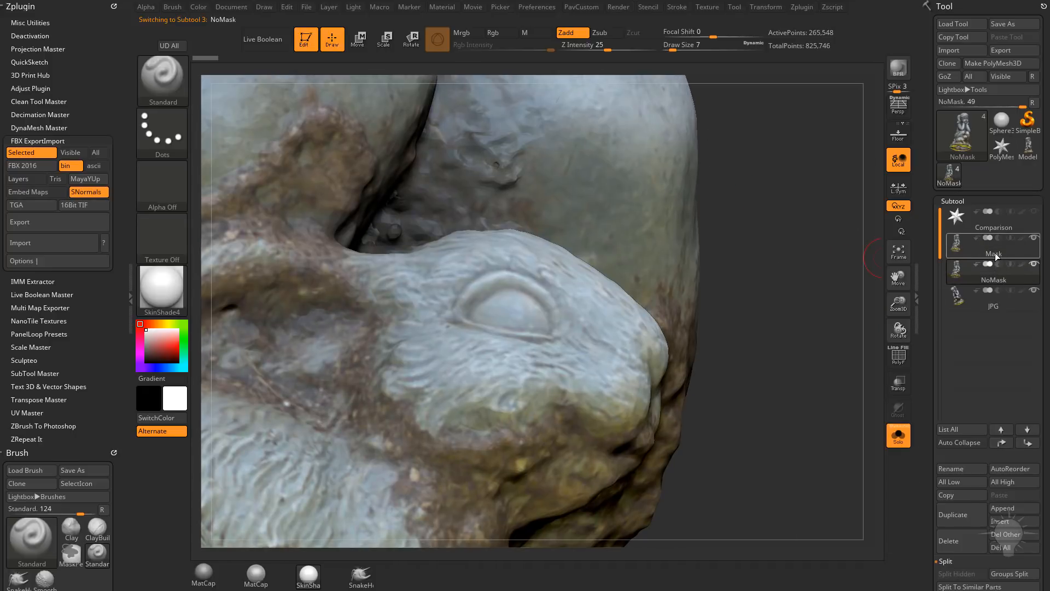
click(995, 253)
click(1000, 281)
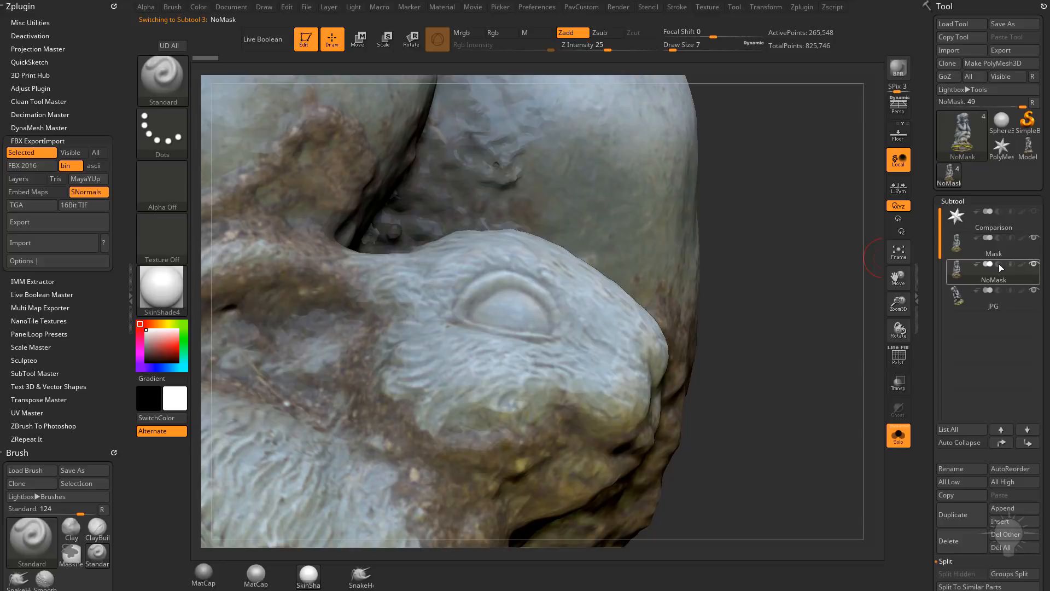
click(1000, 252)
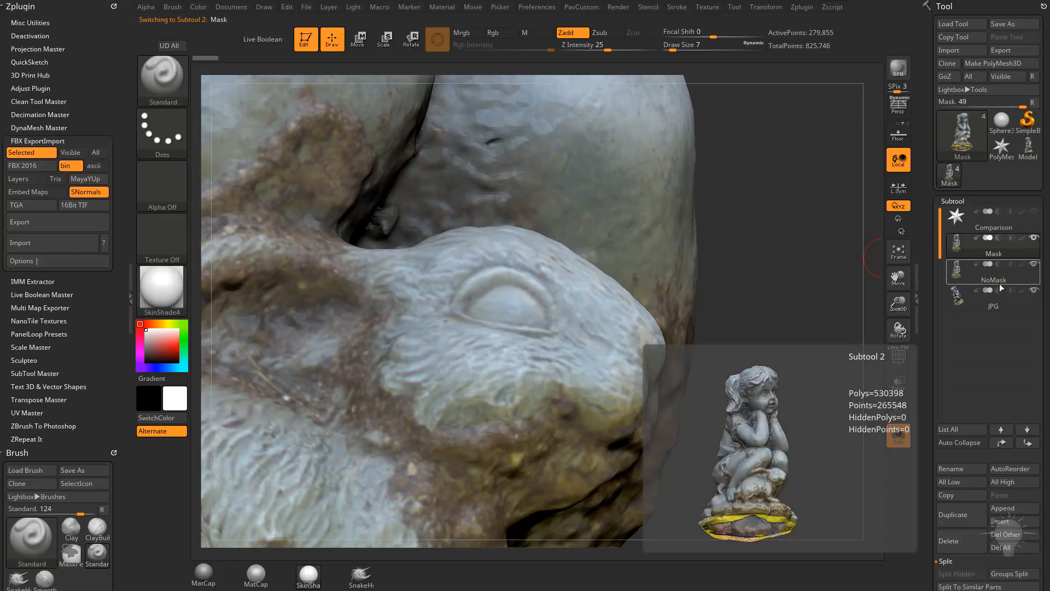
click(999, 283)
drag(817, 286, 777, 341)
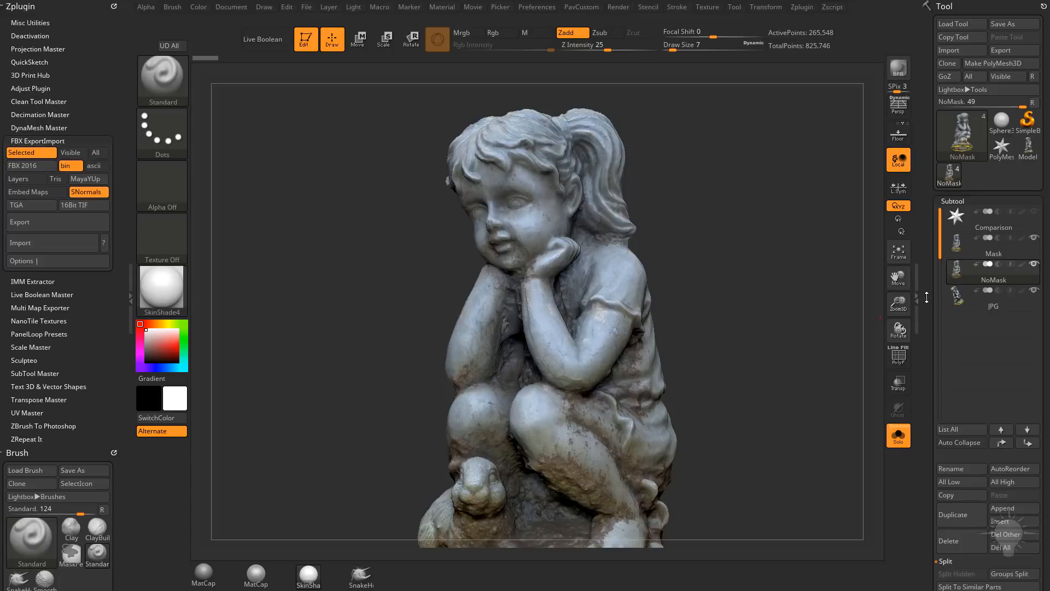
Step: Turn off the texture map on both the NoMask and the Mask subtools
drag(927, 297, 930, 144)
click(992, 263)
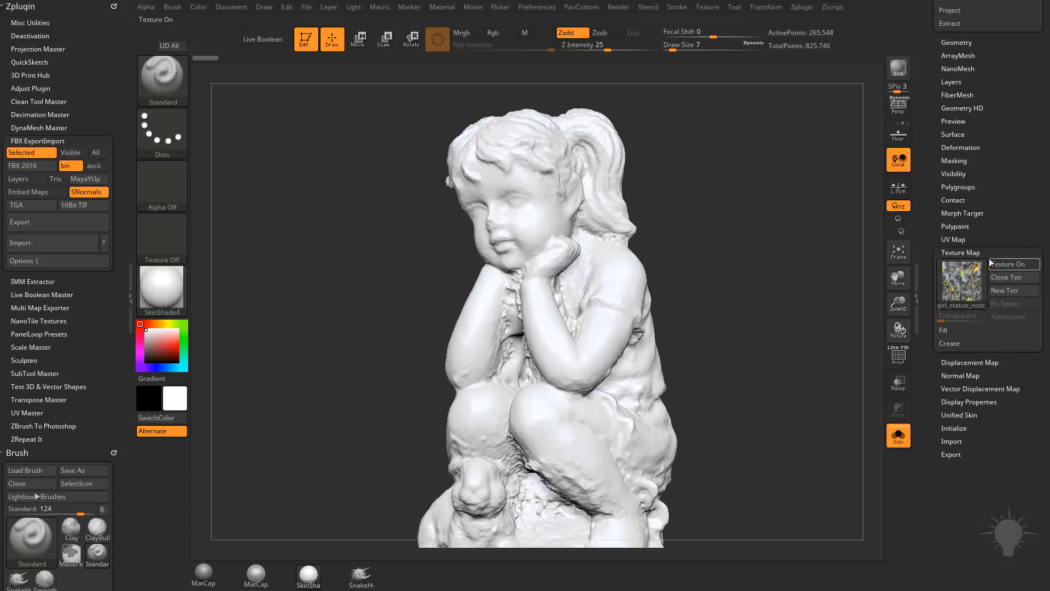
drag(935, 208, 938, 366)
click(988, 250)
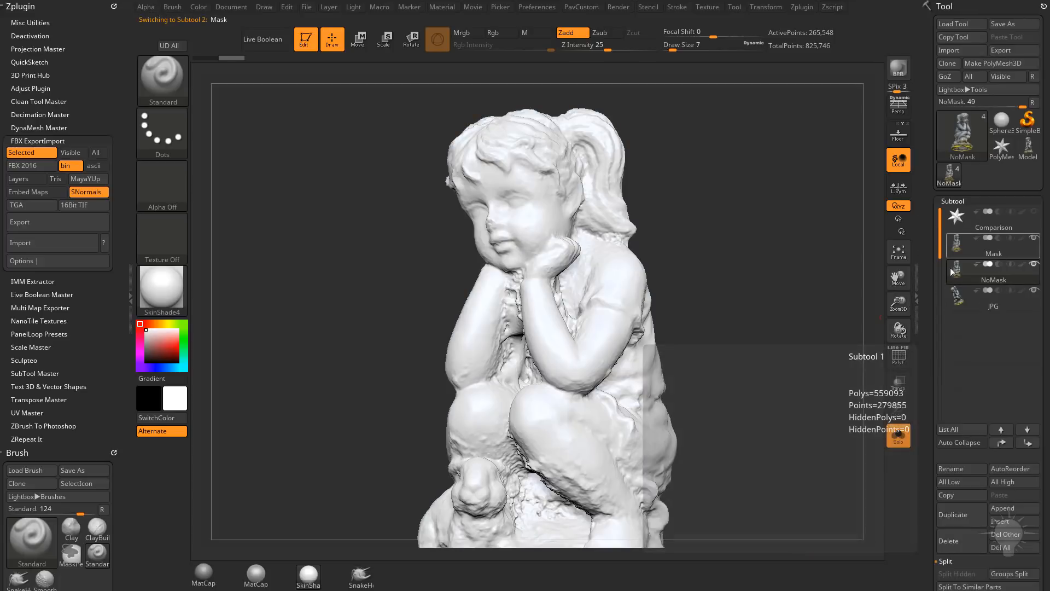
drag(923, 247, 927, 104)
click(1010, 337)
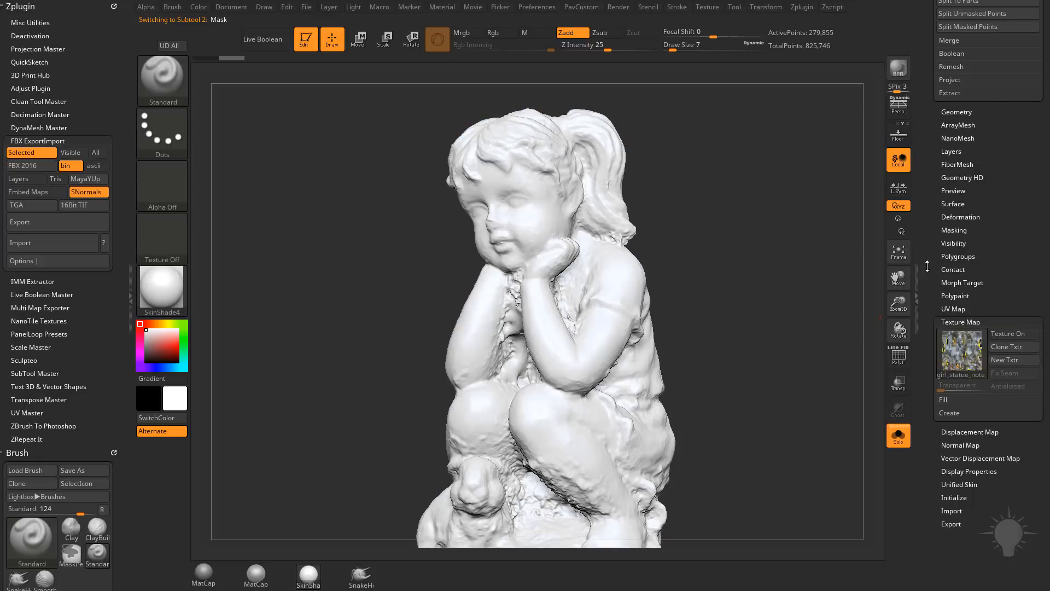
Step: Apply the MatCap Pearl Cavity material to the untextured Mask statue and view it from the side
drag(933, 252, 544, 258)
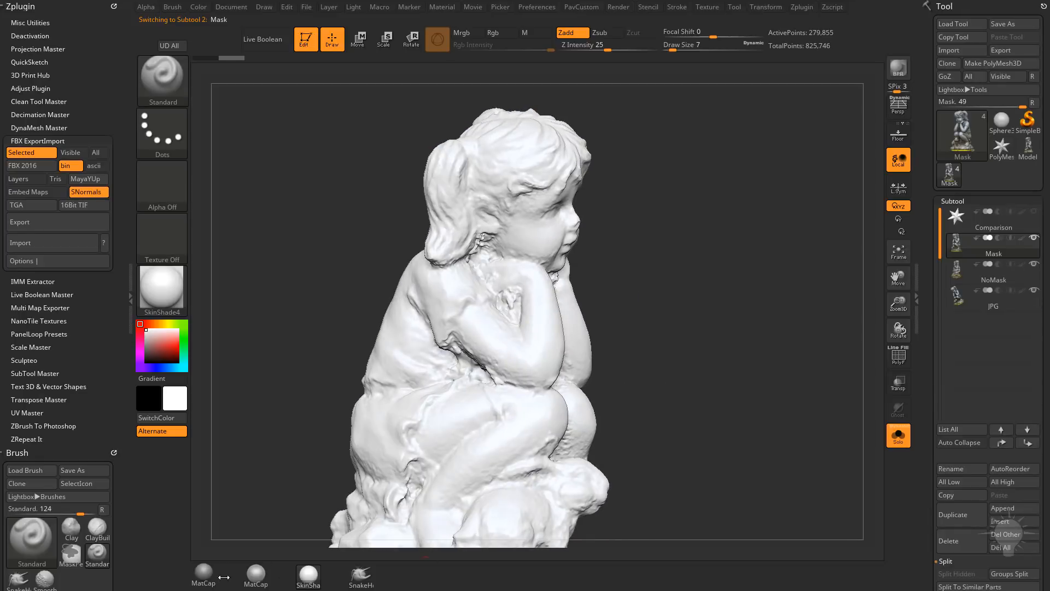
click(255, 574)
drag(791, 273, 781, 324)
Step: Compare the bare geometry of the arms and head on the NoMask and Mask subtools
click(991, 281)
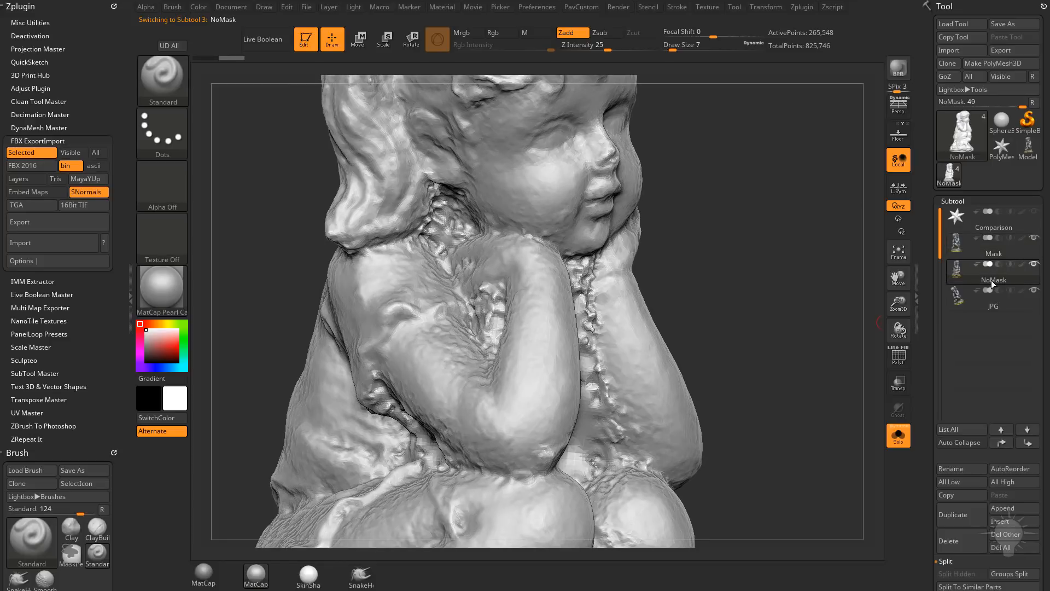
drag(773, 235, 878, 301)
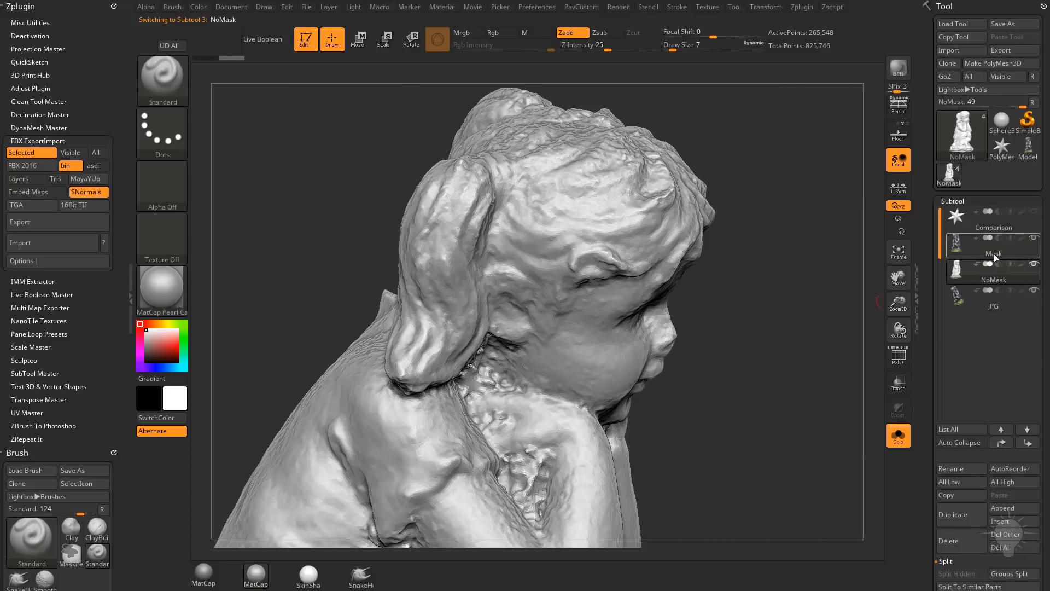
click(994, 254)
alt+drag(797, 291, 856, 493)
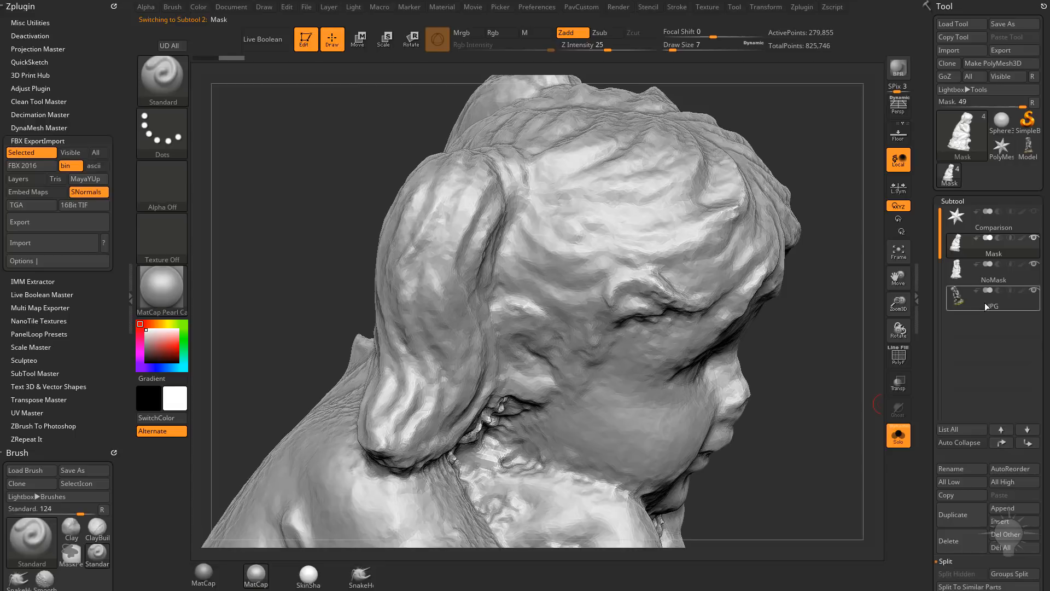
Step: Alternate between NoMask and Mask to examine differences in the hair and the recess below the ponytail
click(995, 280)
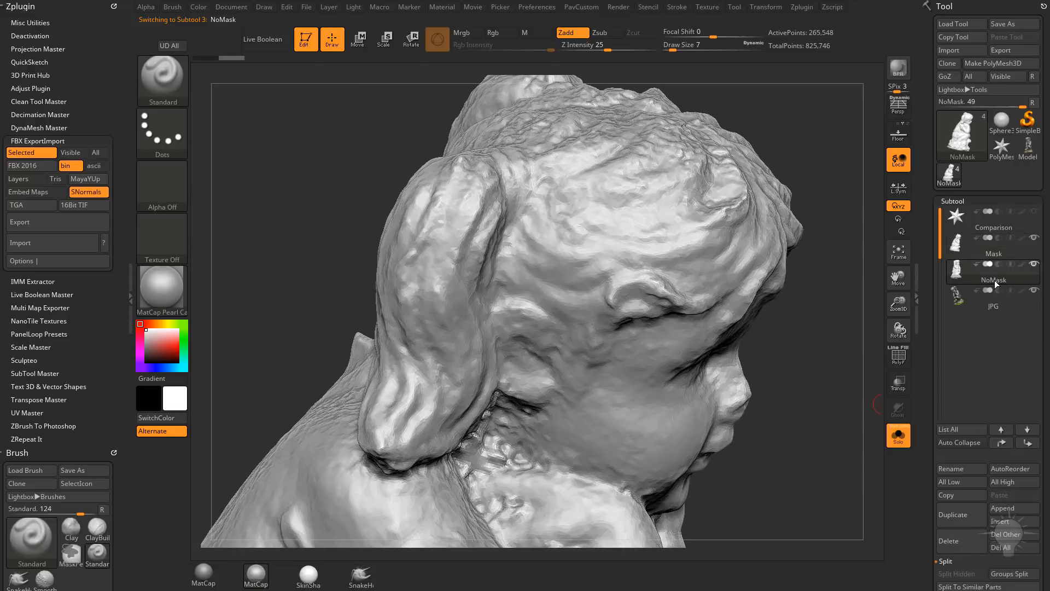
click(1003, 254)
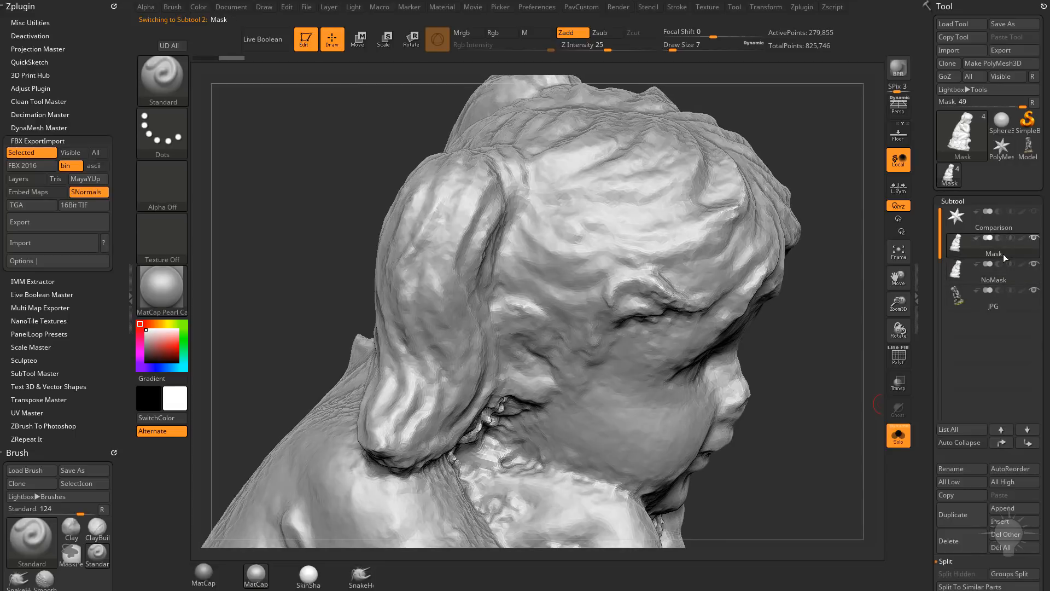
mouse_move(1003, 256)
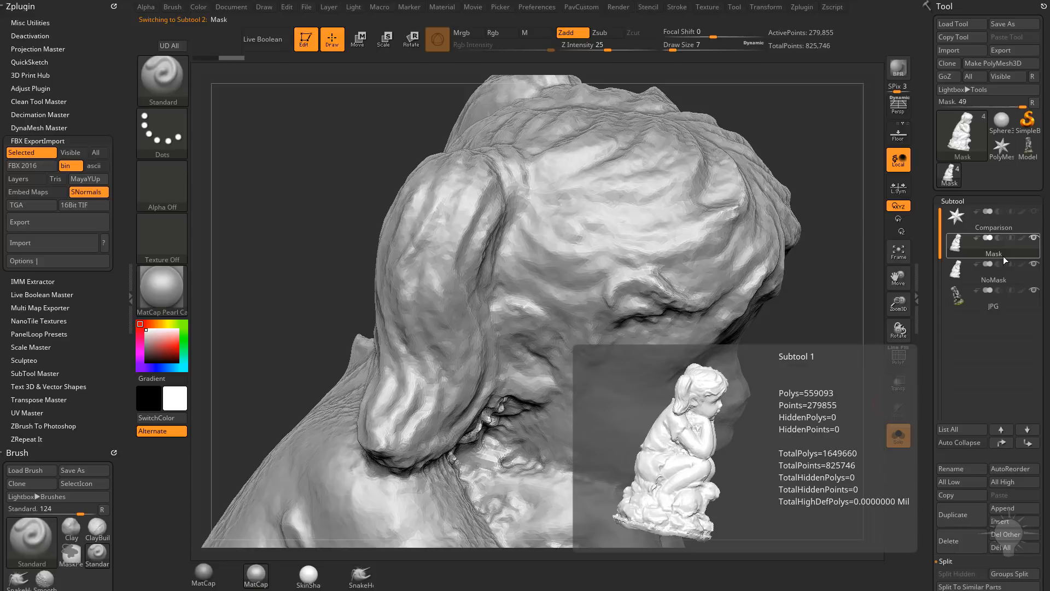
mouse_move(1002, 280)
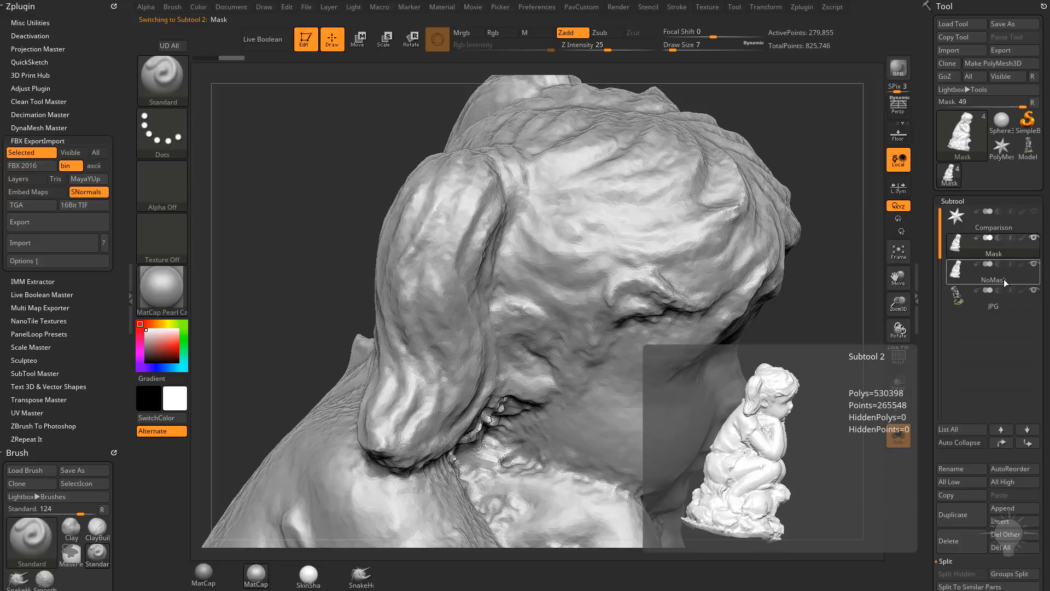
click(1003, 279)
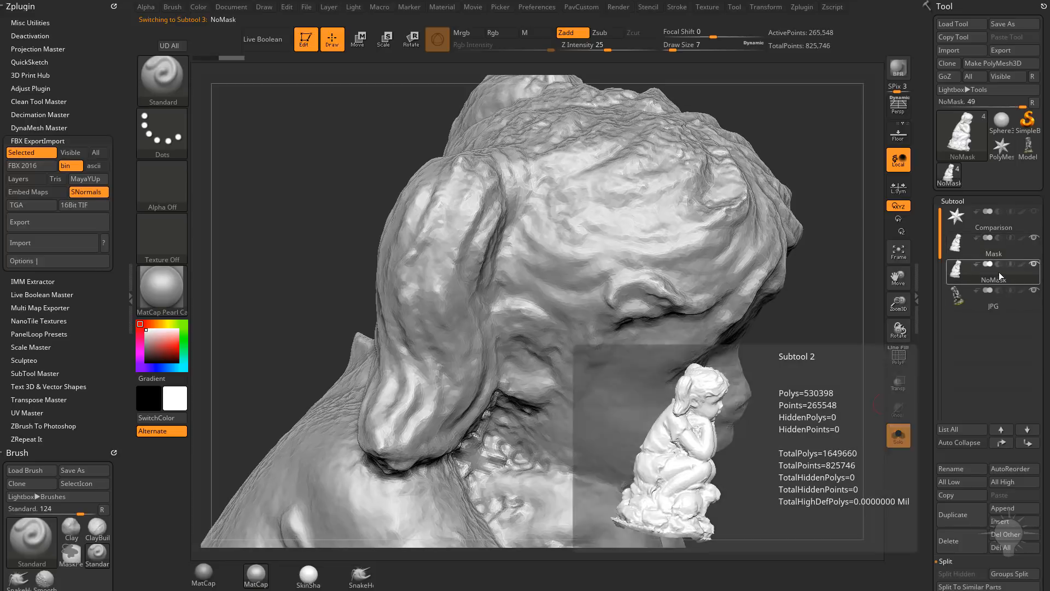
click(999, 254)
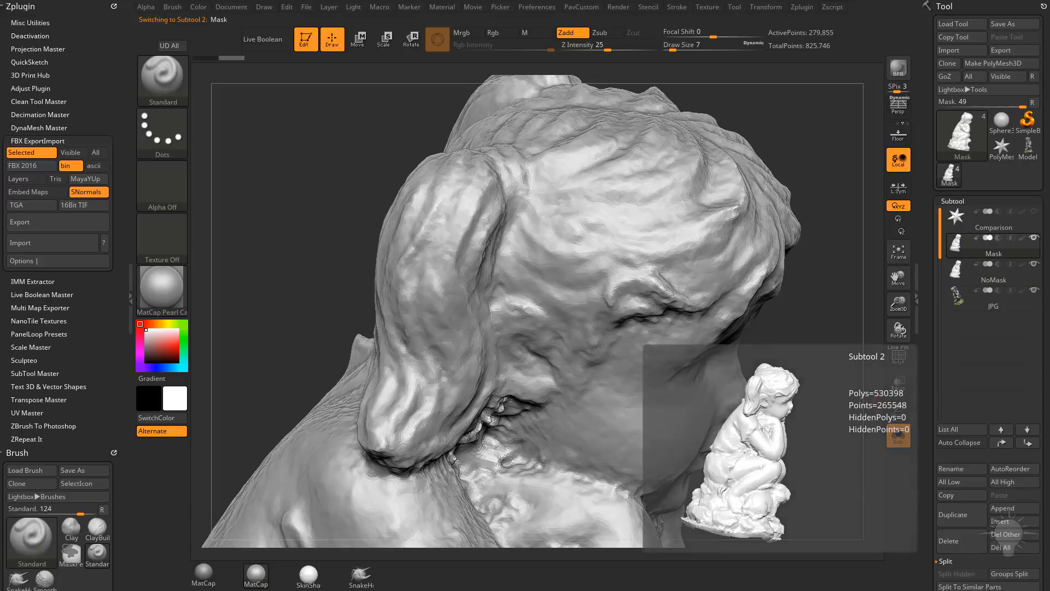
click(989, 279)
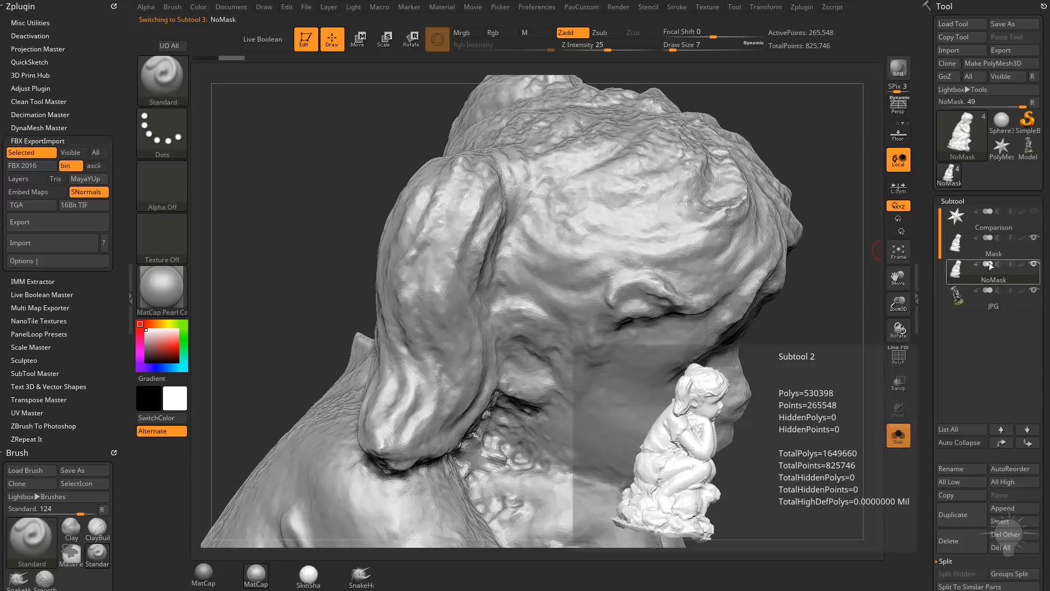
click(991, 253)
Step: Examine the untextured face and arms from the front on the NoMask and Mask subtools
click(992, 278)
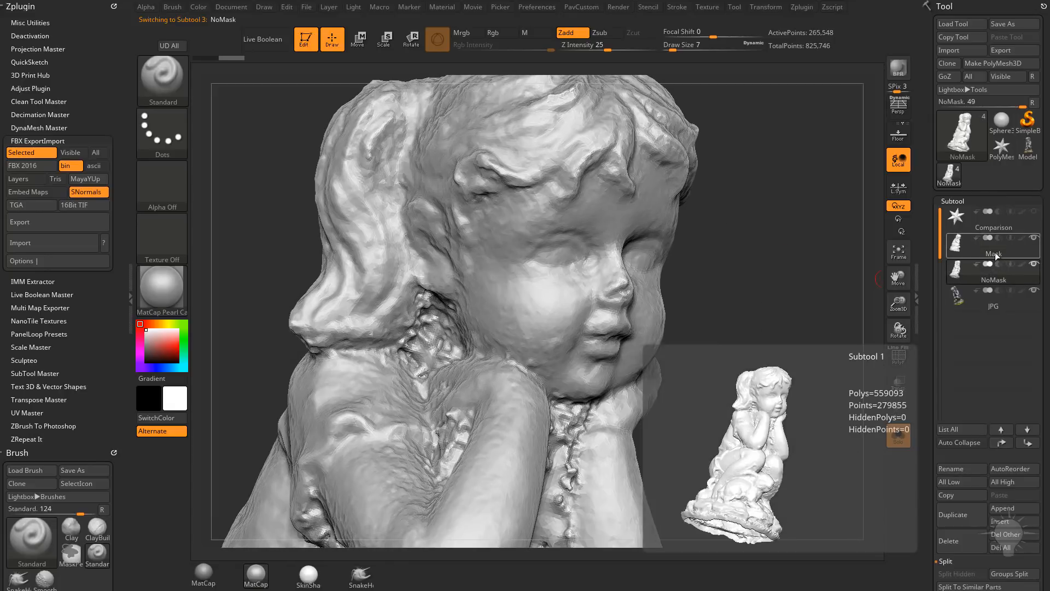
click(995, 252)
mouse_move(797, 303)
mouse_down()
mouse_move(875, 322)
mouse_move(803, 306)
mouse_move(839, 362)
mouse_move(825, 293)
mouse_move(878, 301)
mouse_move(926, 257)
mouse_move(924, 193)
mouse_move(918, 384)
mouse_up()
Step: Select the JPG subtool, turn off its texture map and view the head from above
click(990, 306)
click(1008, 296)
drag(845, 381, 877, 394)
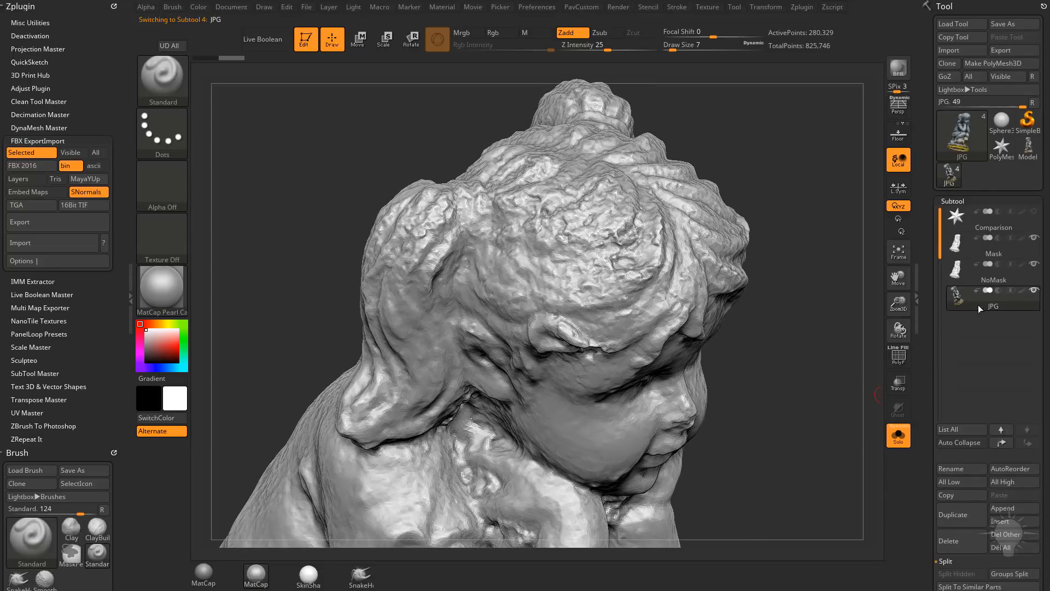
Step: Compare the untextured hair and face across the NoMask, Mask and JPG subtools, ending on JPG
click(995, 280)
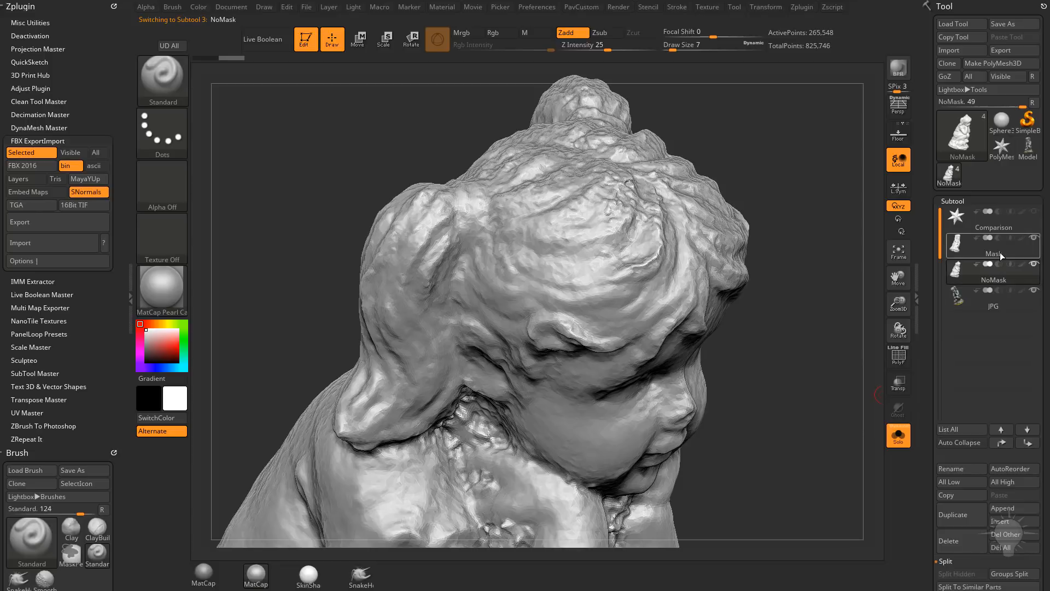
click(998, 281)
click(992, 254)
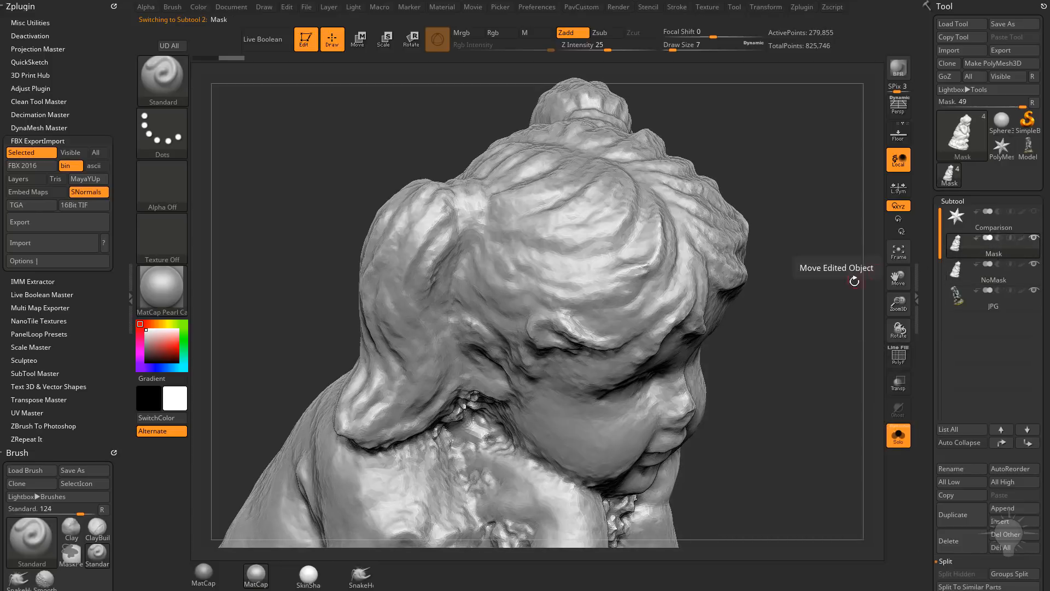
drag(854, 281, 835, 286)
drag(747, 322, 775, 310)
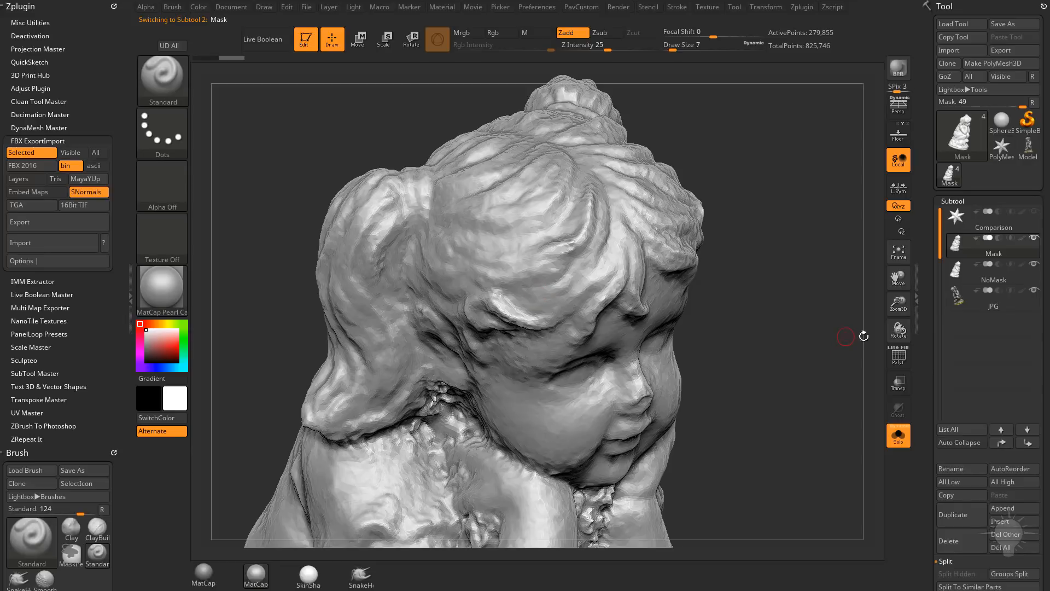
click(992, 305)
drag(773, 335, 784, 313)
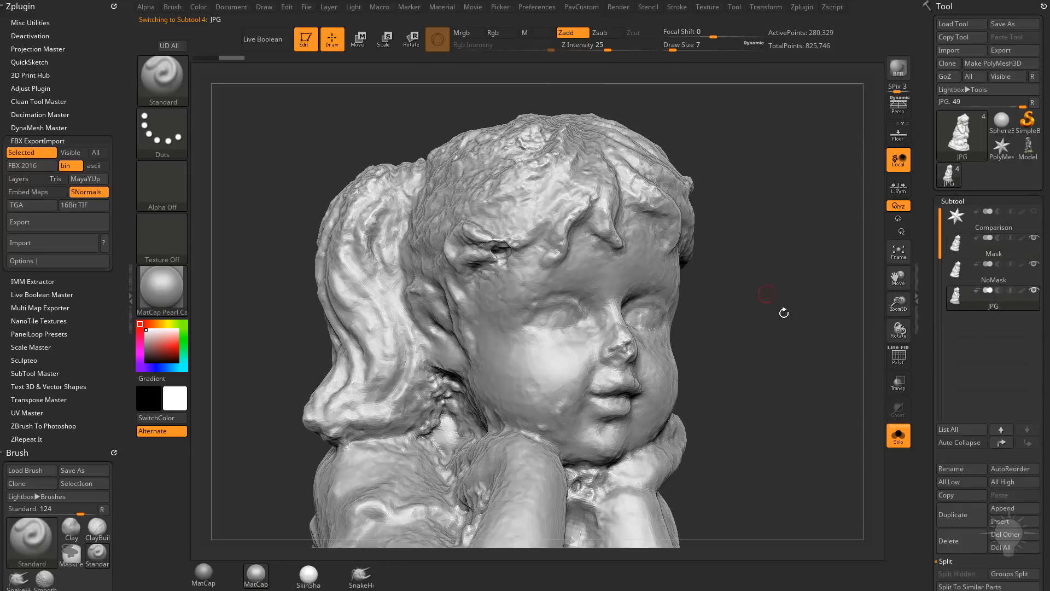
Step: Turn the texture map back on for the JPG subtool and inspect the girl's face from the front
drag(925, 268, 925, 177)
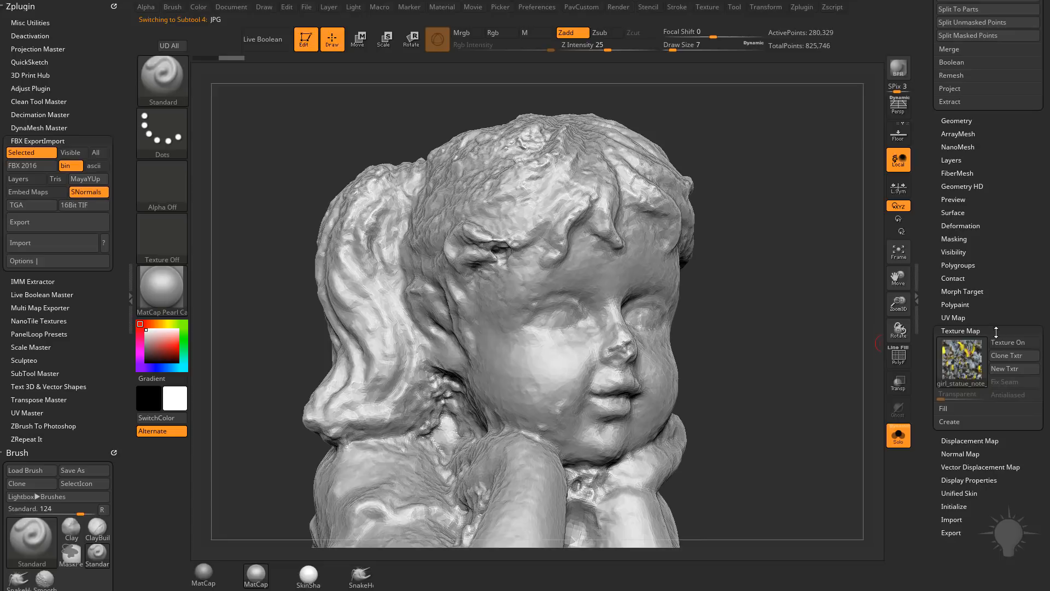
click(1000, 343)
drag(750, 259, 675, 199)
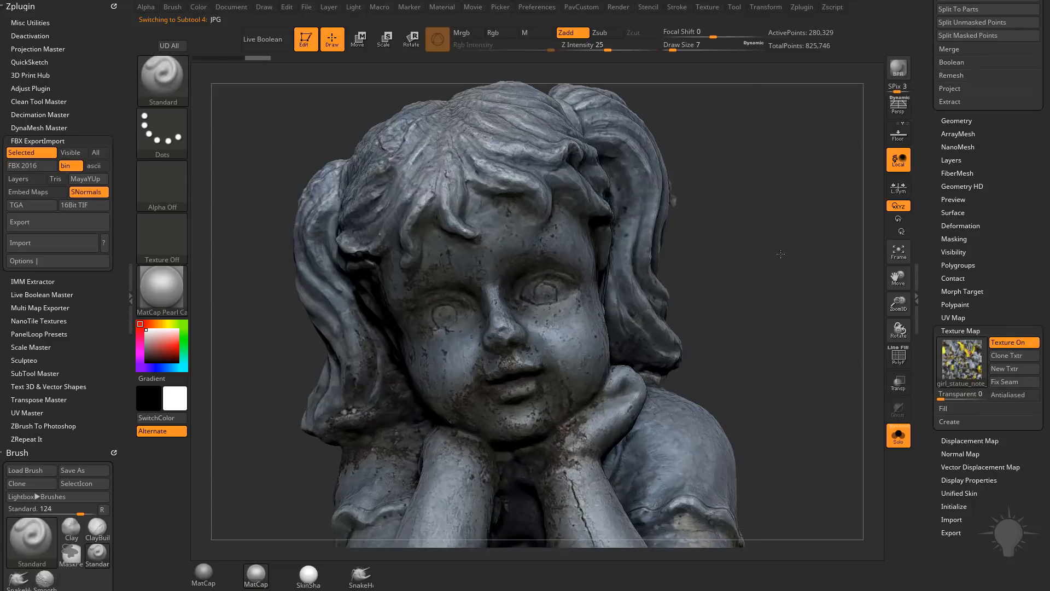
Step: Select the Mask subtool and turn its texture map on
alt+drag(817, 412, 850, 120)
drag(796, 234, 795, 329)
drag(935, 201, 963, 477)
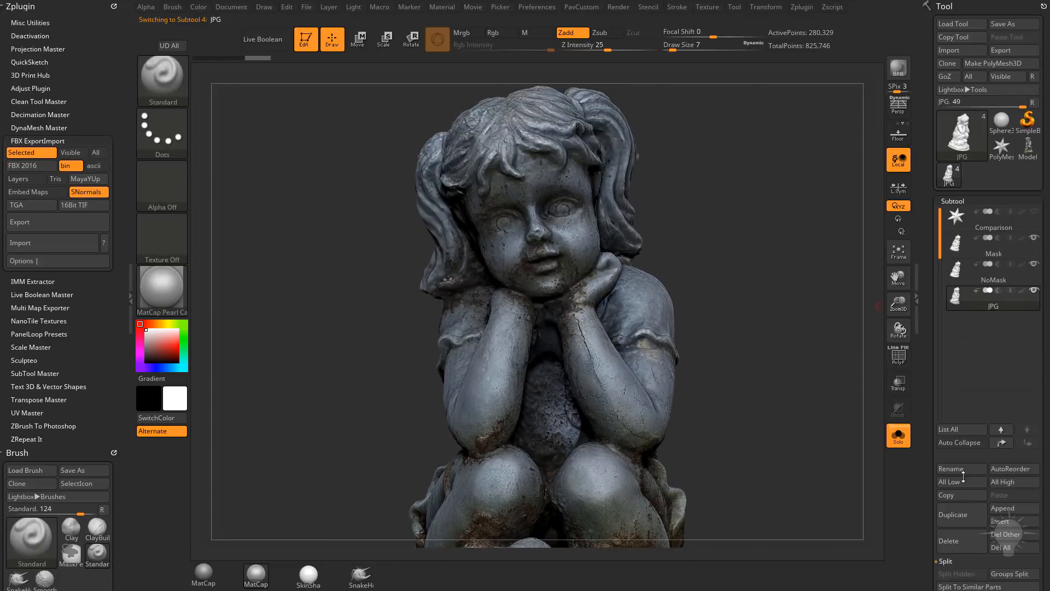
mouse_move(928, 354)
mouse_down()
mouse_move(923, 244)
mouse_move(929, 355)
mouse_up()
click(959, 248)
click(1033, 445)
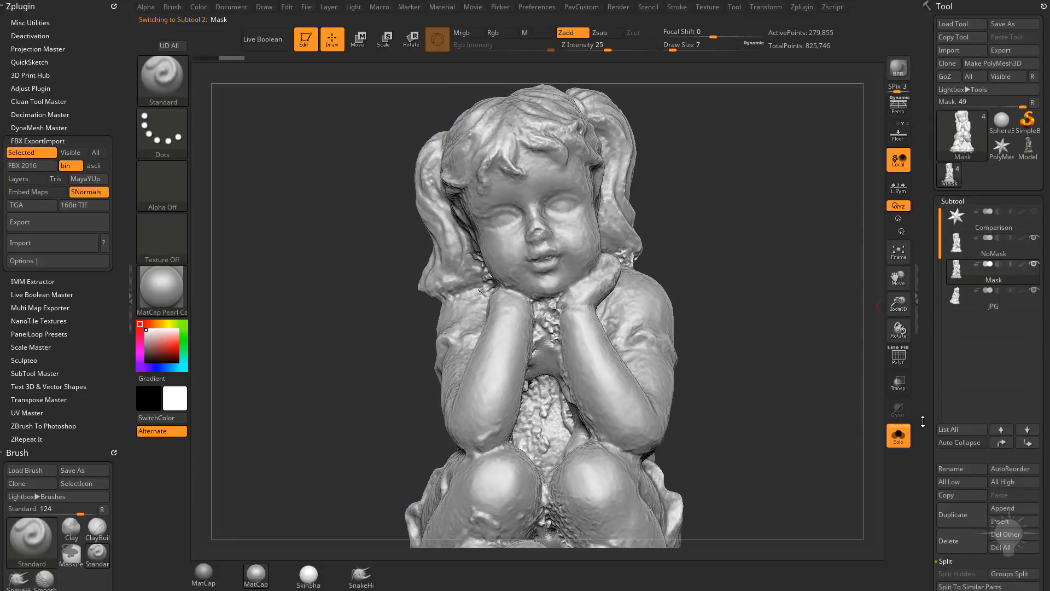
drag(923, 422, 921, 277)
click(1015, 316)
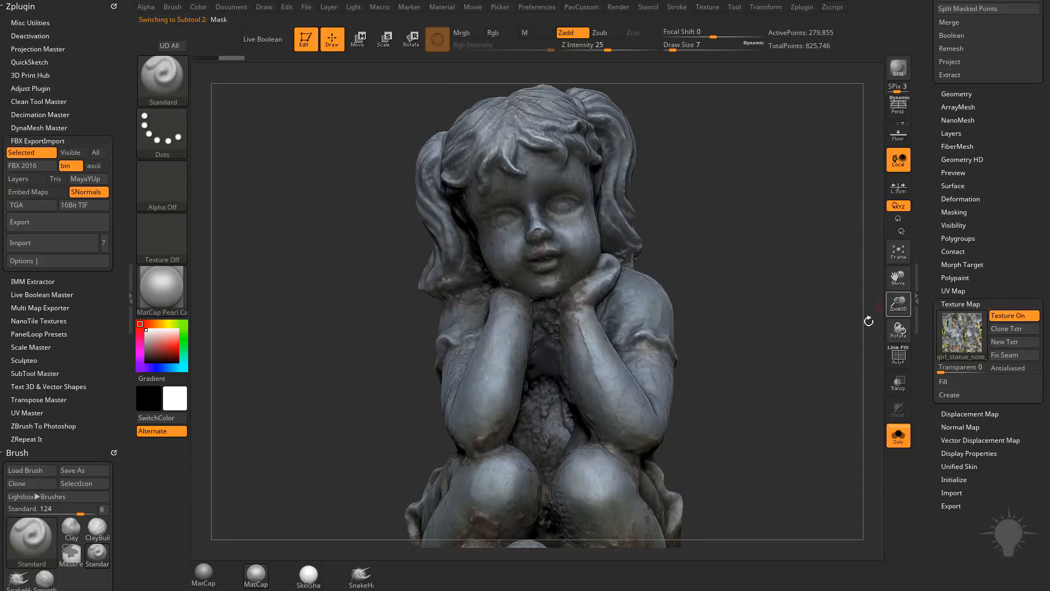
Step: Compare the textured arms up close on the Mask and JPG subtools, ending on Mask
drag(869, 319, 943, 496)
drag(864, 420, 799, 386)
click(999, 308)
alt+drag(829, 198, 834, 236)
click(993, 279)
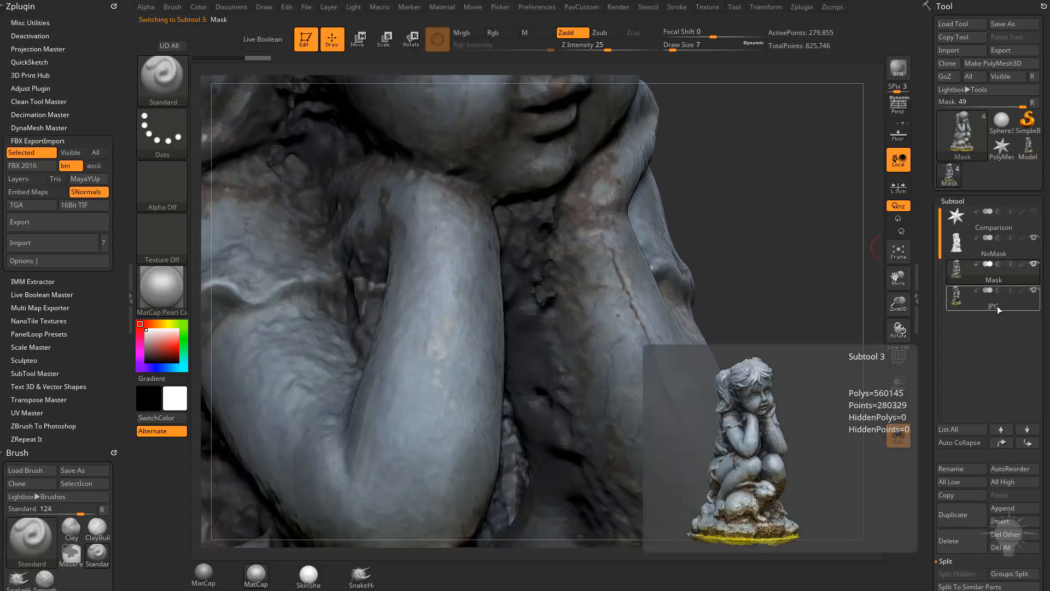
click(997, 308)
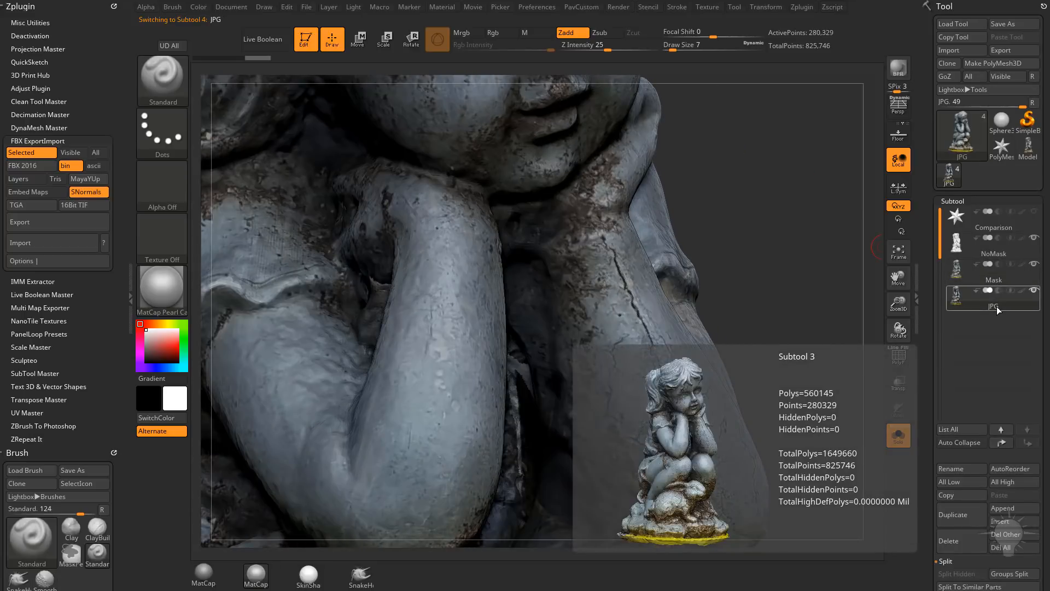
click(993, 279)
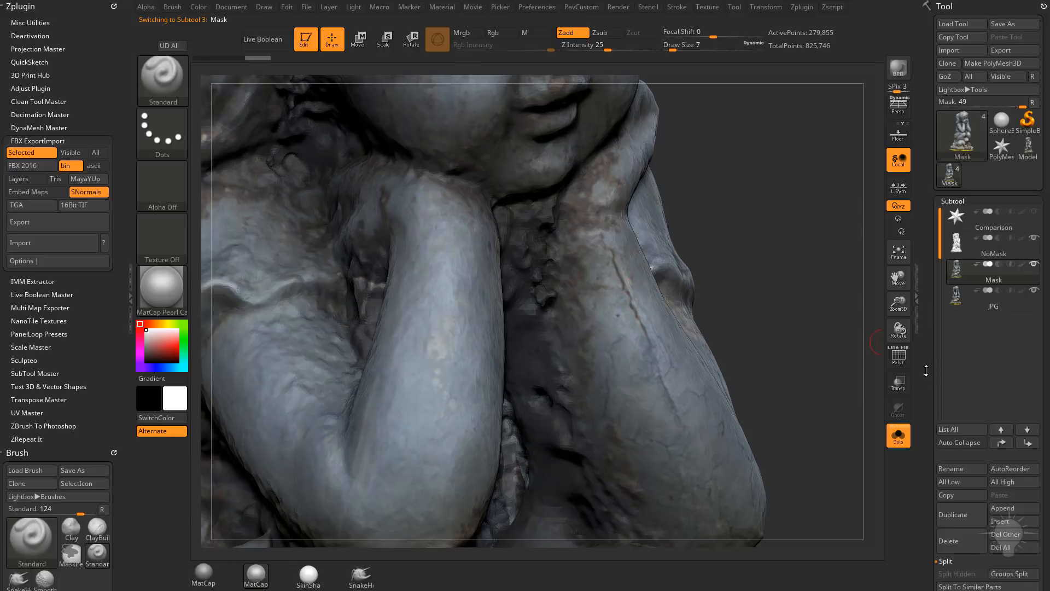
Step: Check the Mask subtool's texture map details and pick the girl_statue_nomask texture as the current texture
scroll(962, 343, down, 15)
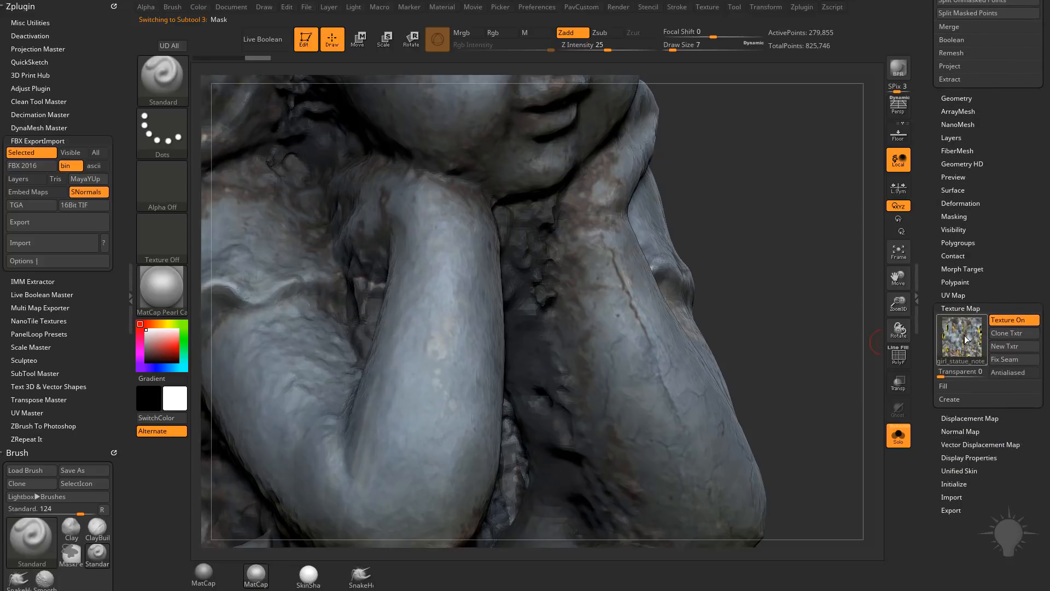
mouse_move(966, 339)
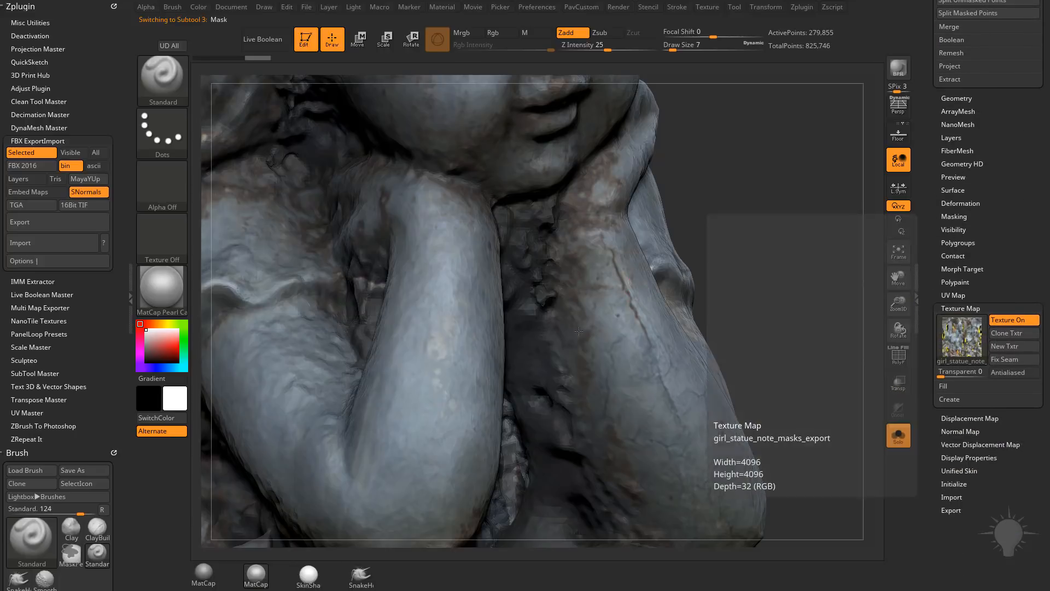
click(165, 238)
click(451, 245)
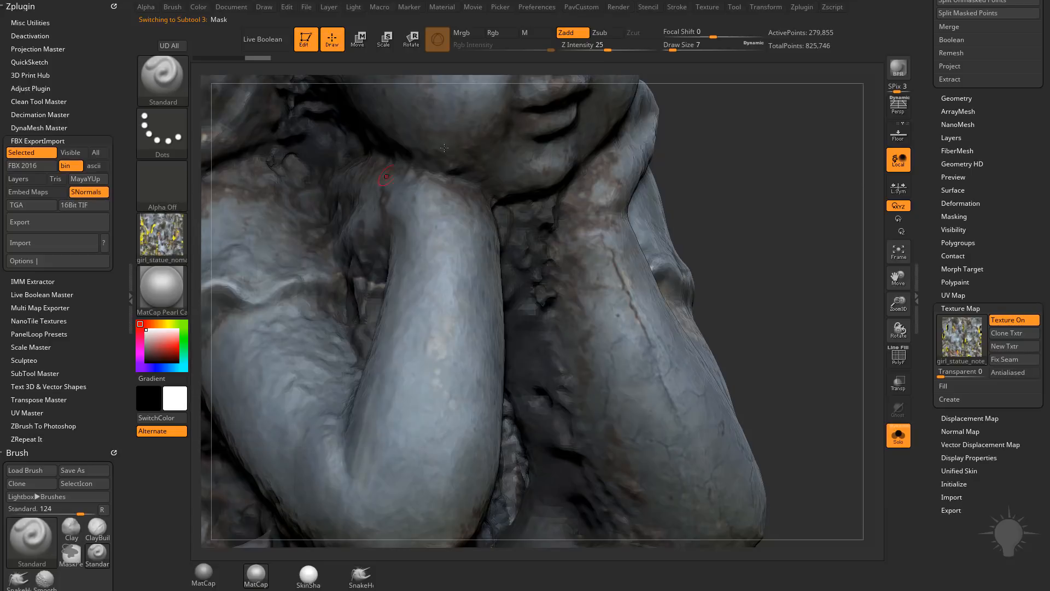
Step: Export the current texture as girl_statue_nomask.psd in Photoshop format to the girl_statue folder under Photogrammetry
click(162, 235)
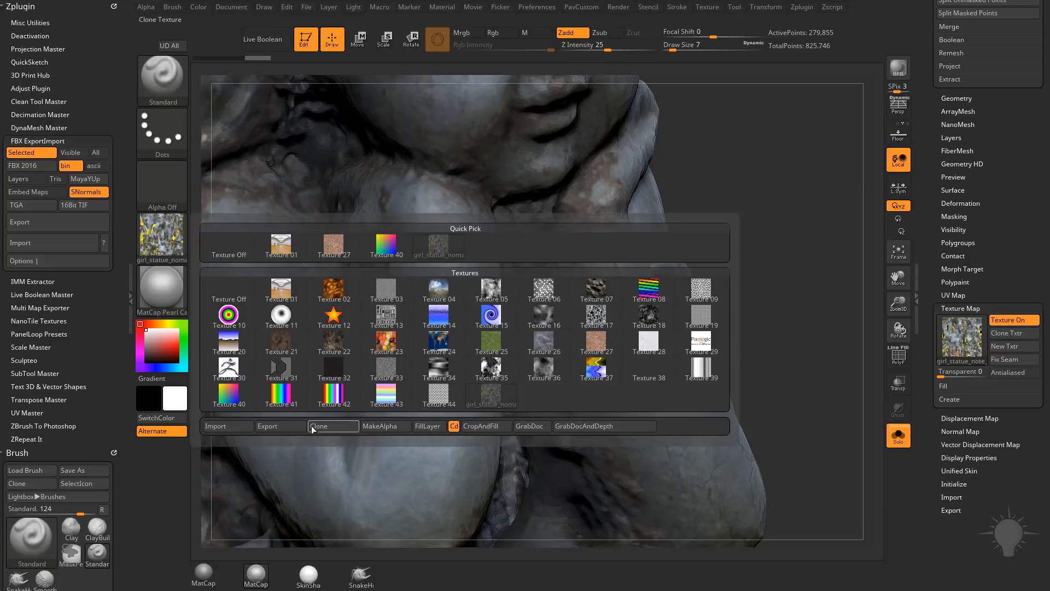
click(708, 11)
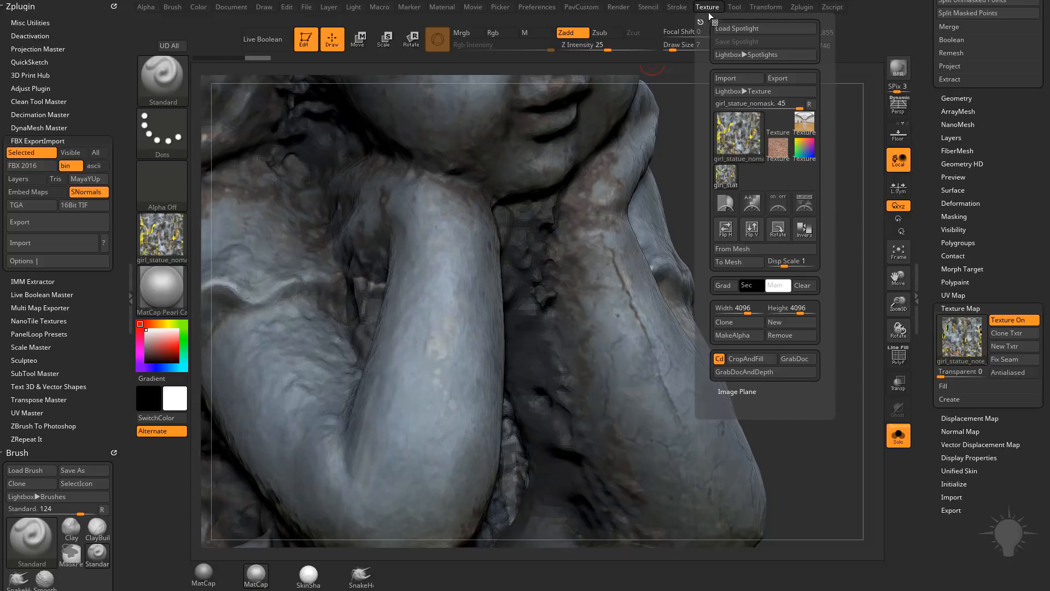
mouse_move(741, 179)
click(772, 79)
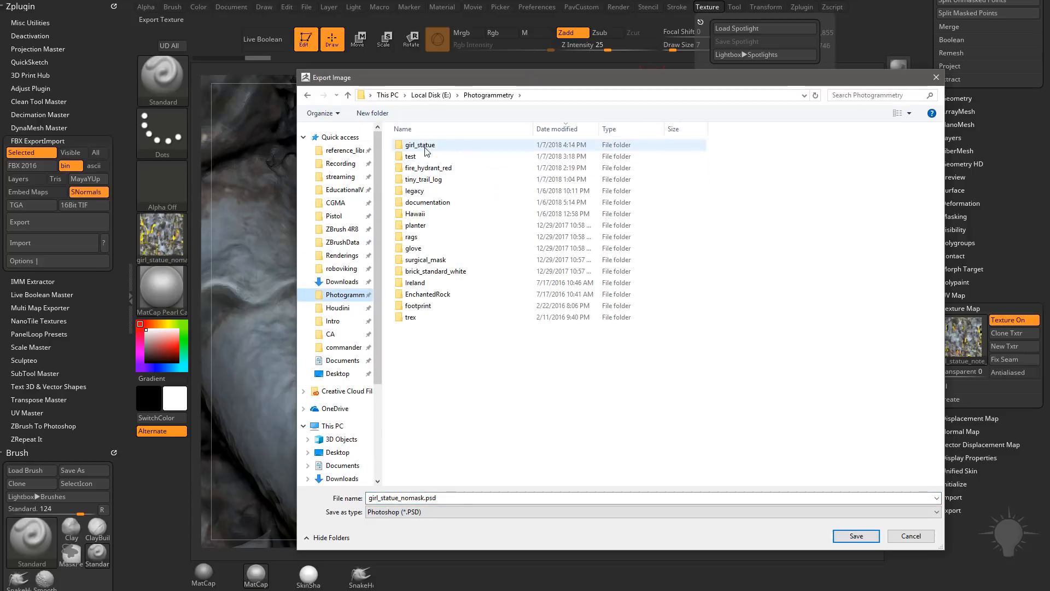
double_click(420, 145)
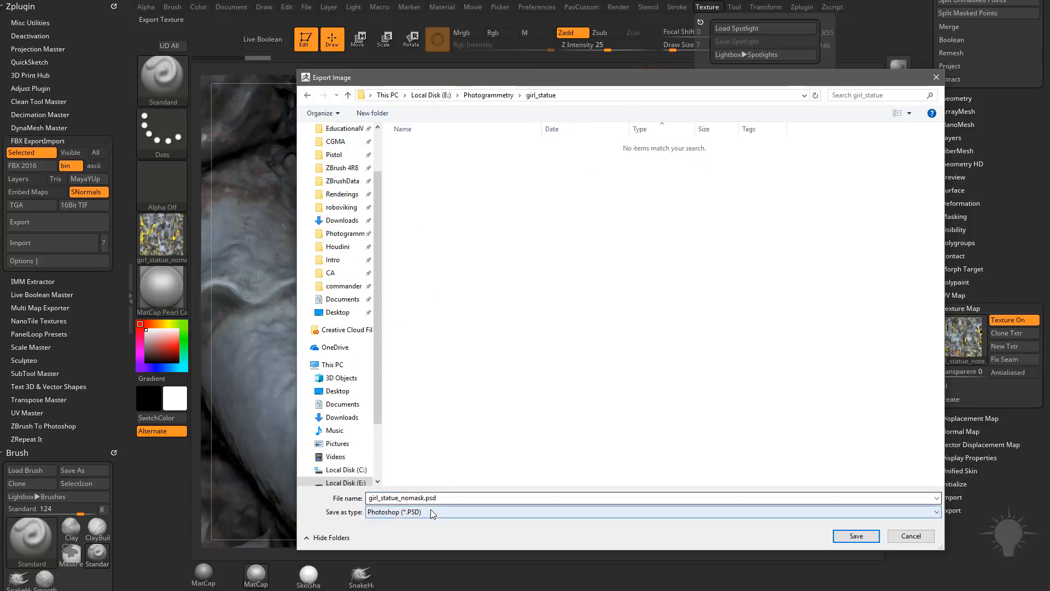
click(843, 537)
Step: Compare the textured arms, knees, rabbit and face between the JPG and Mask subtools, ending on JPG
drag(930, 175, 943, 366)
click(997, 311)
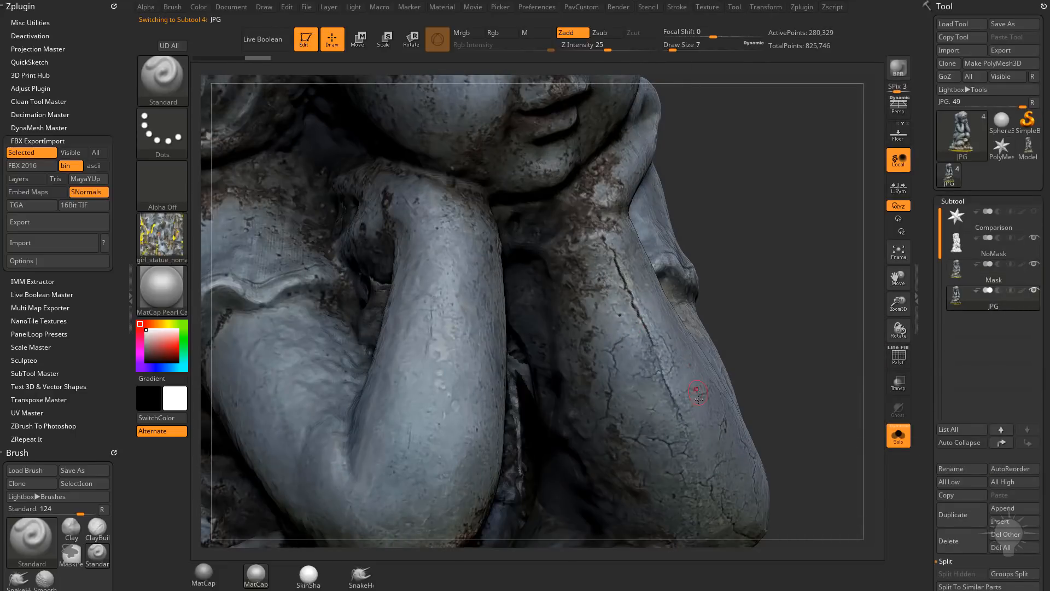
drag(810, 328, 801, 123)
drag(898, 302, 933, 306)
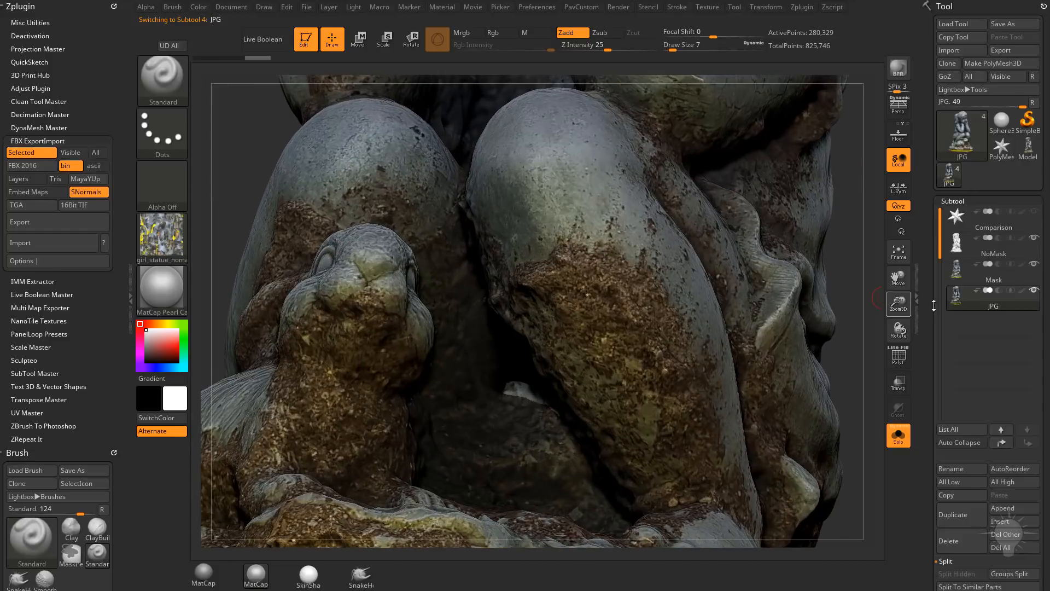
click(1006, 279)
drag(820, 193, 1023, 295)
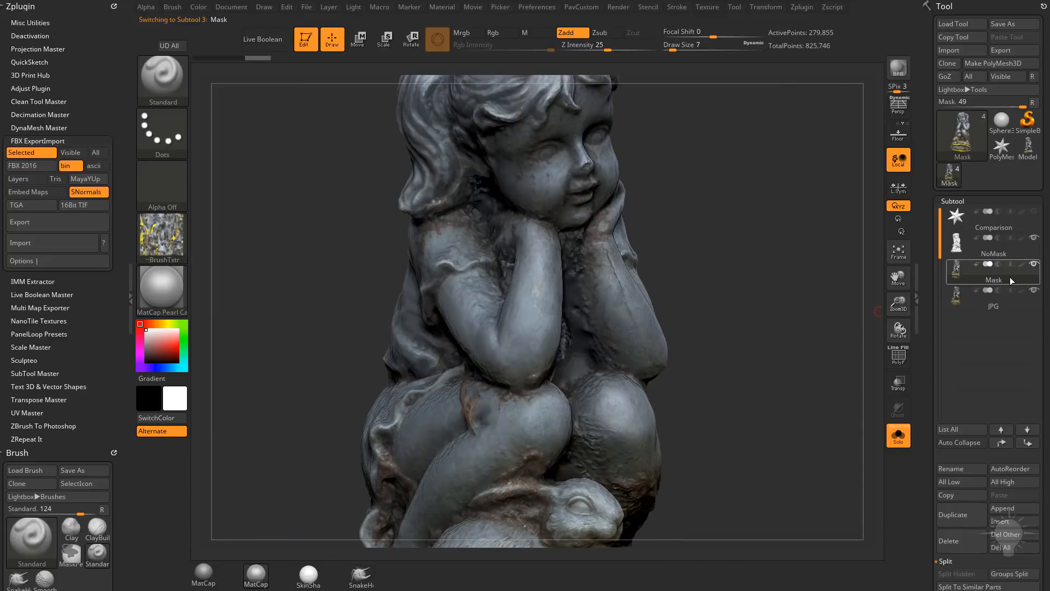
click(998, 304)
mouse_move(809, 311)
mouse_down()
mouse_move(784, 302)
mouse_move(854, 304)
mouse_move(747, 295)
mouse_move(786, 299)
mouse_move(793, 330)
mouse_move(808, 303)
mouse_move(813, 211)
mouse_move(812, 312)
mouse_up()
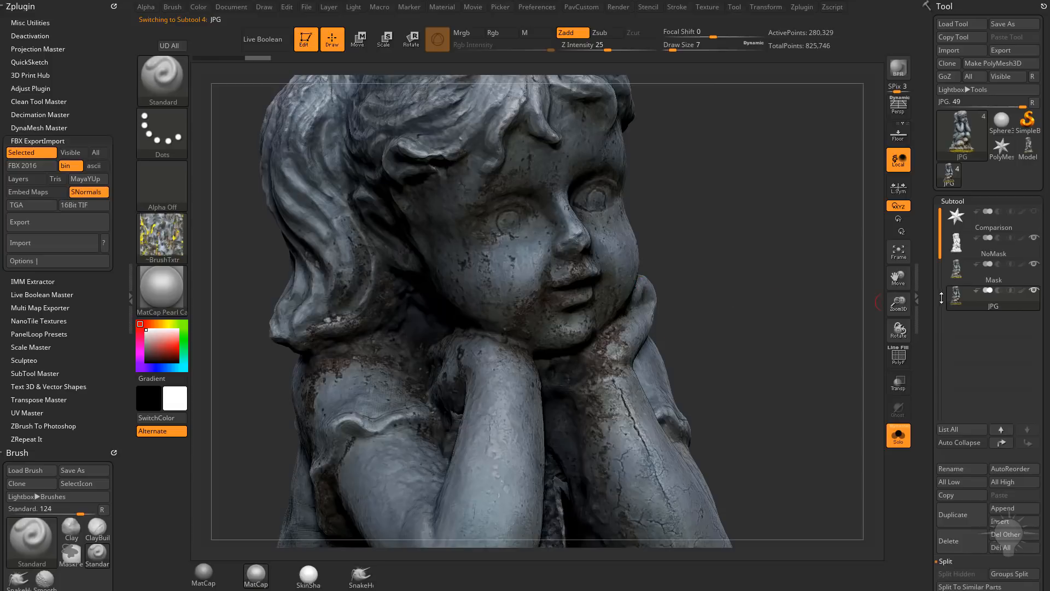
mouse_move(988, 294)
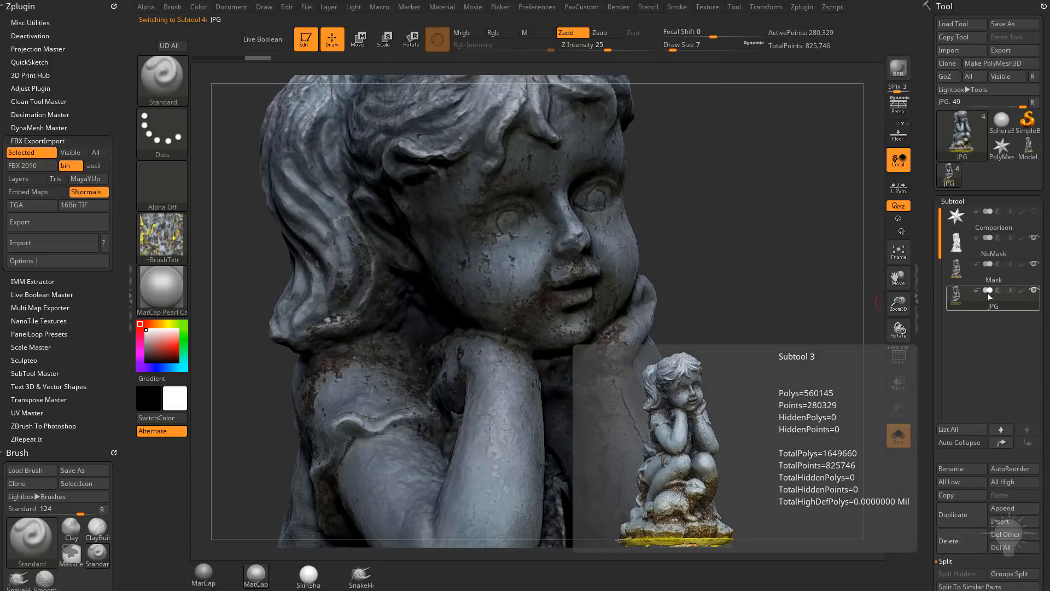
mouse_move(837, 280)
mouse_down()
mouse_move(787, 279)
mouse_move(762, 230)
mouse_move(767, 207)
mouse_up()
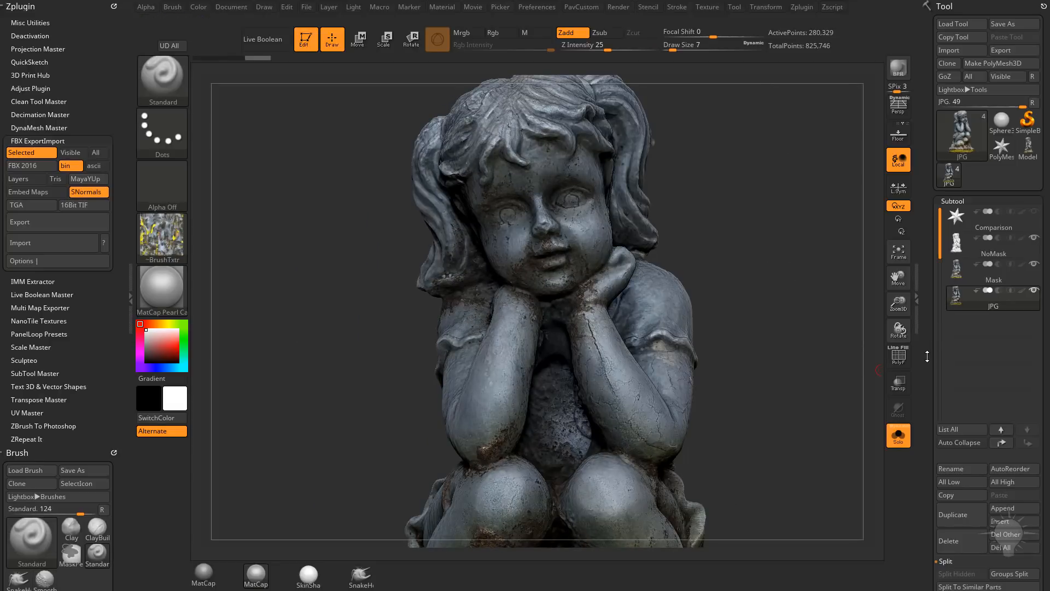
Step: Clone the JPG subtool's texture map and export it as girl_statue_note_jpg_export.psd to the girl_statue folder
drag(927, 356, 950, 185)
mouse_move(968, 291)
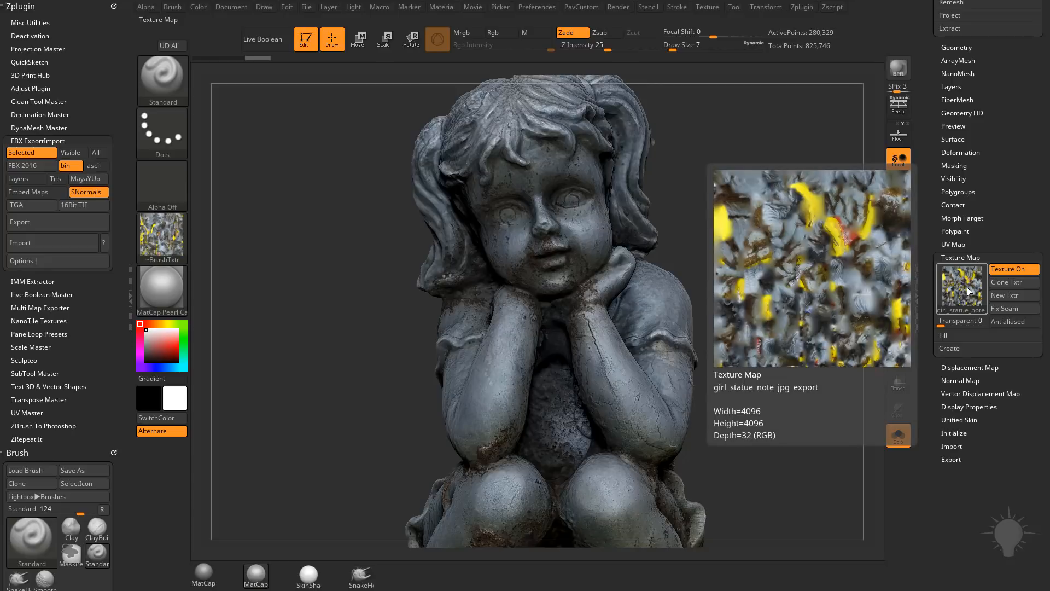
click(1024, 285)
click(162, 235)
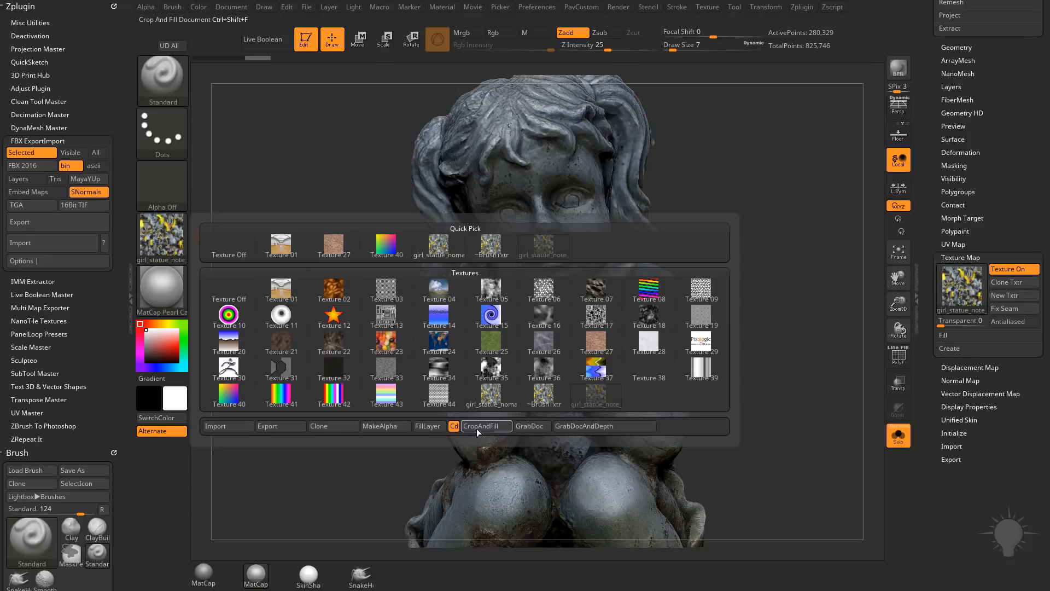
click(280, 426)
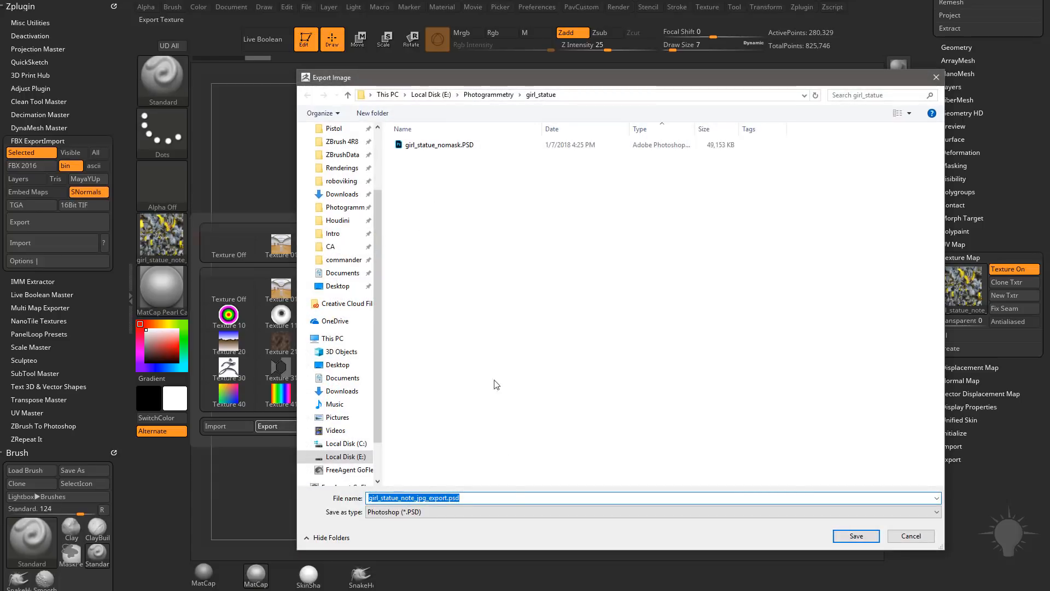
click(856, 536)
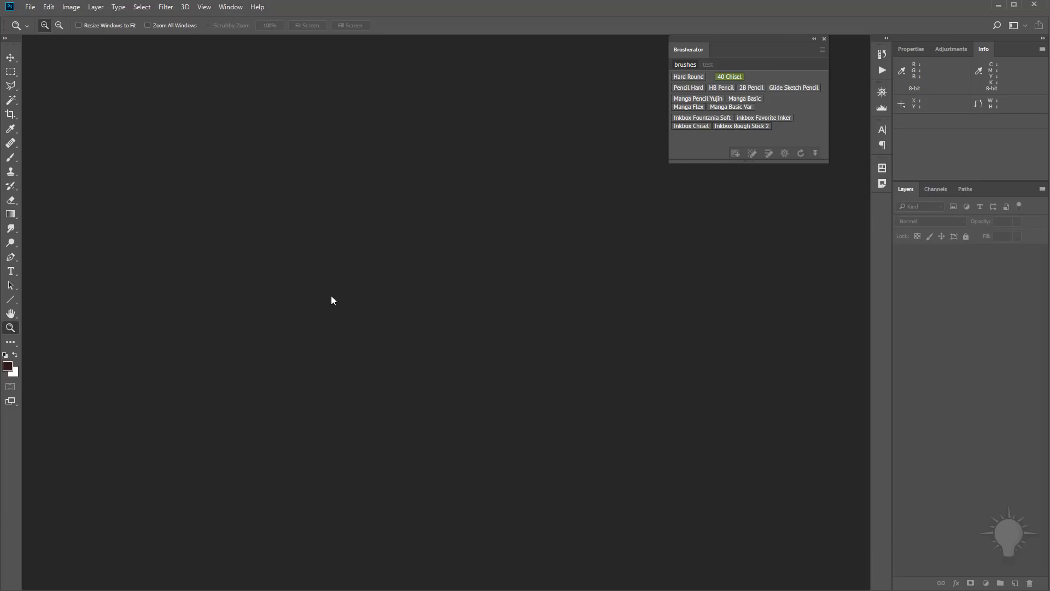
Step: Switch to Photoshop and open girl_statue_nomask.PSD and girl_statue_note_jpg_export.PSD together from the girl_statue folder
key(ctrl+o)
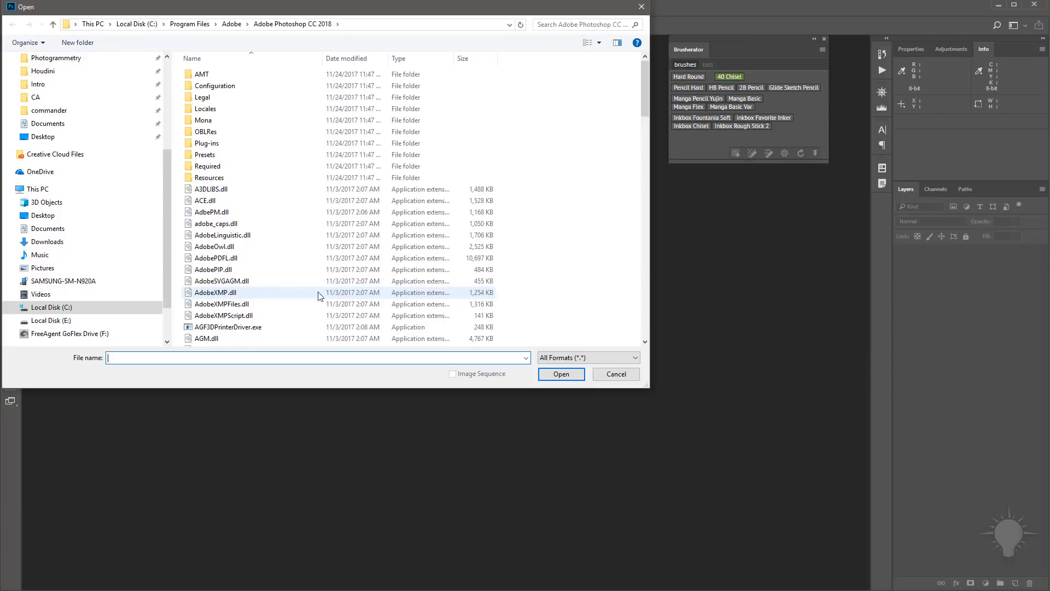
click(56, 201)
double_click(224, 85)
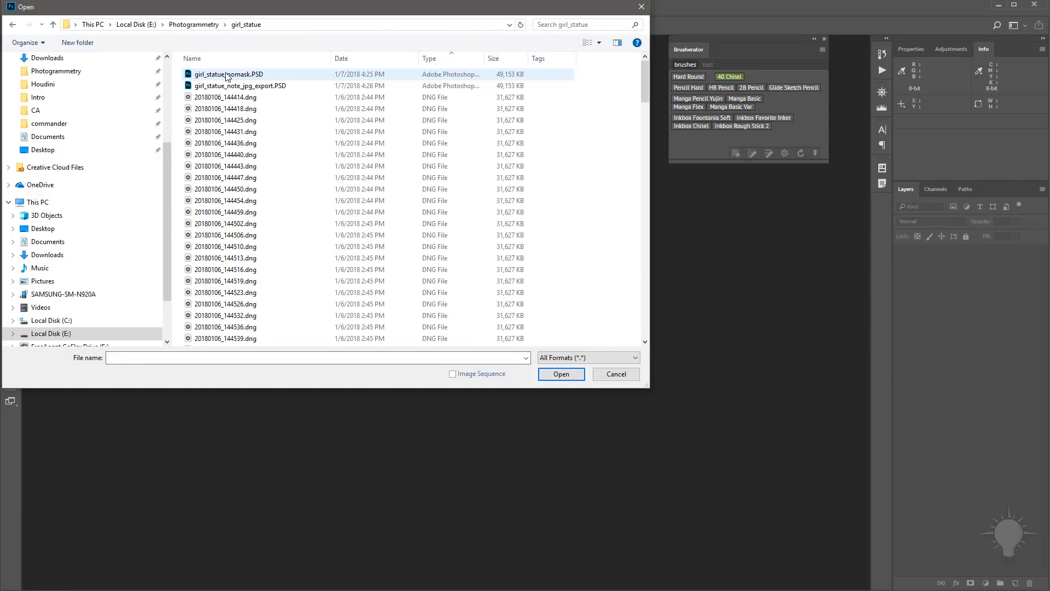
click(226, 75)
shift+click(235, 86)
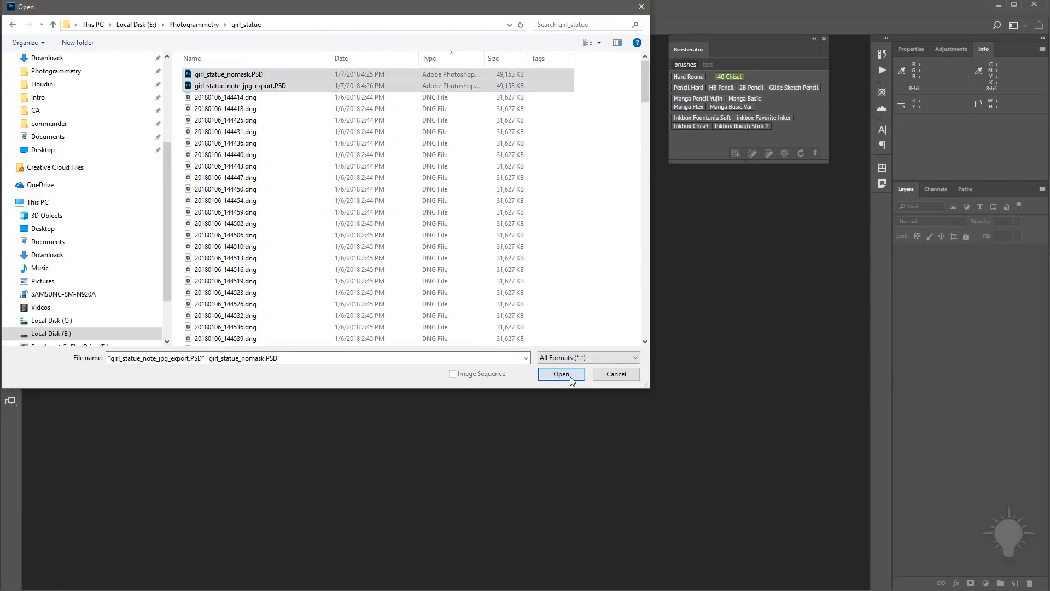
click(561, 375)
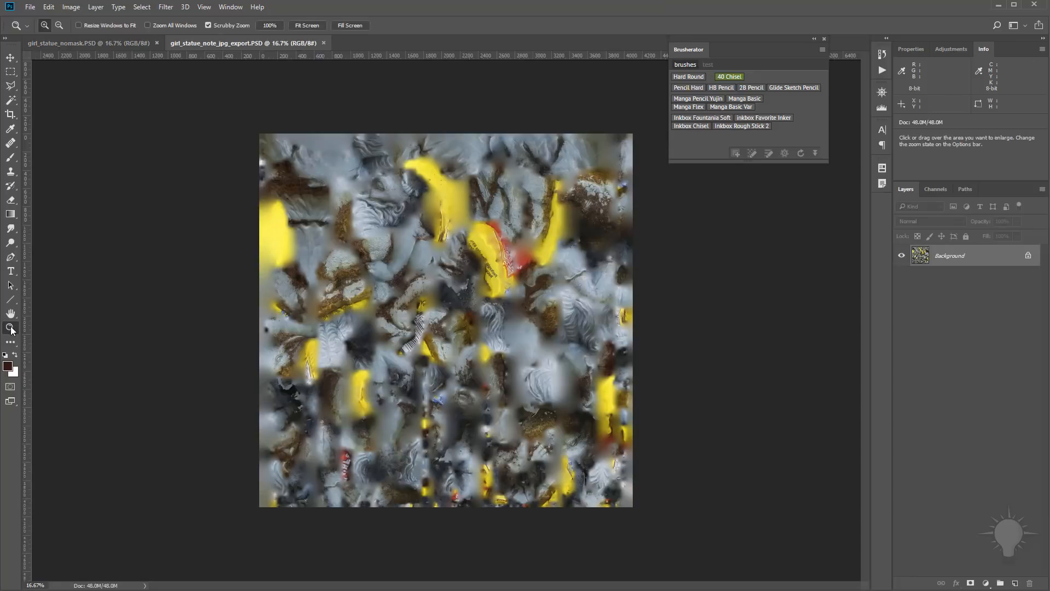
Step: Show both texture images at 100% zoom in separate floating windows
double_click(11, 328)
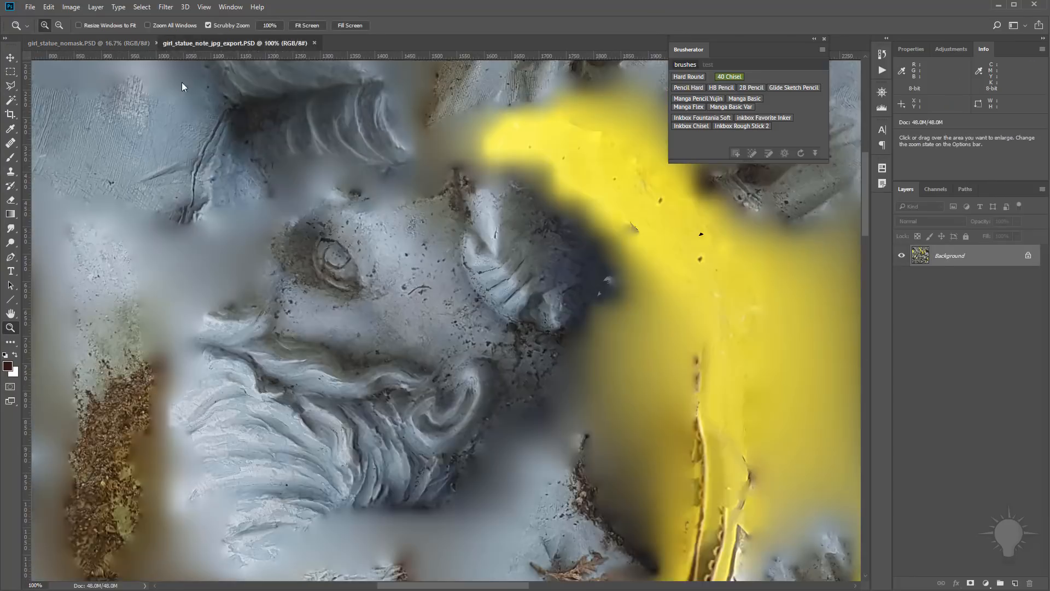
drag(241, 43, 313, 96)
double_click(10, 328)
Step: Find the statue's eyes and mouth in the girl_statue_nomask texture at 100% zoom
key(space)
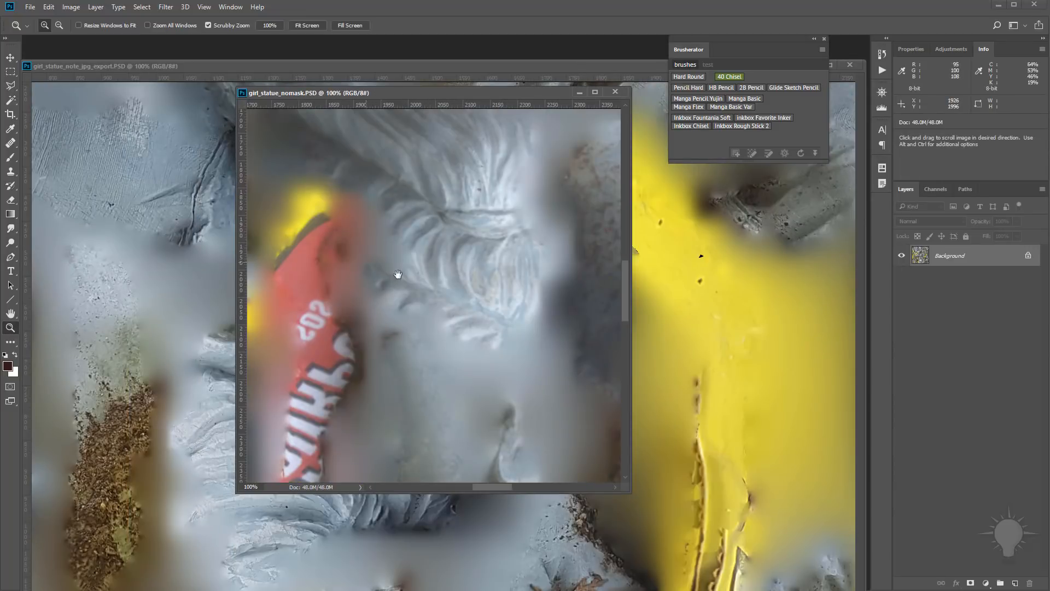
drag(398, 275, 509, 382)
drag(416, 181, 481, 383)
drag(599, 331, 430, 279)
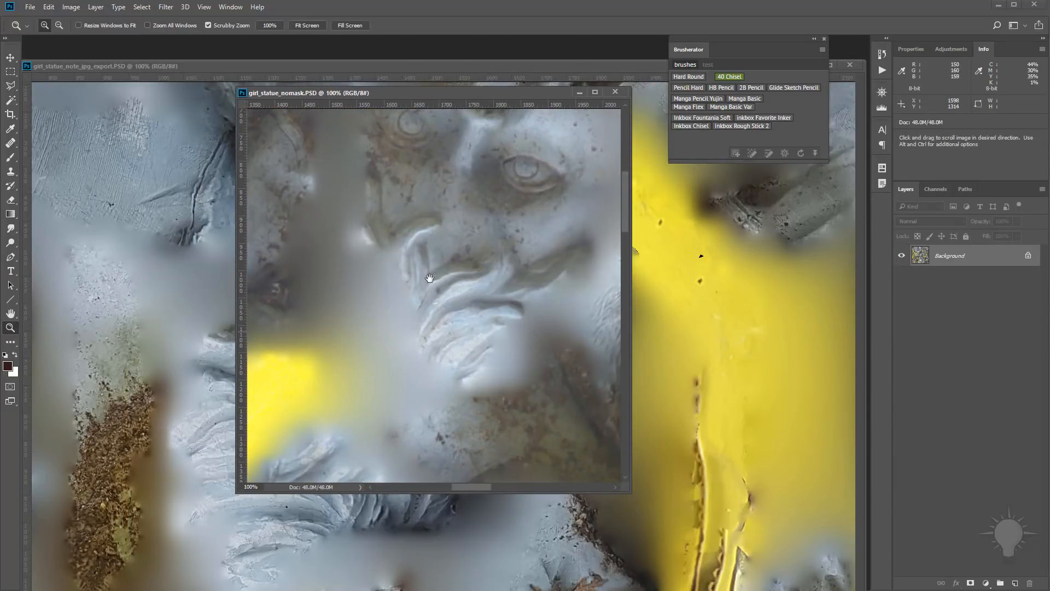
drag(457, 187, 411, 298)
Step: Arrange the JPG export and nomask texture windows side by side with the eye areas in view for comparison
drag(386, 95, 535, 142)
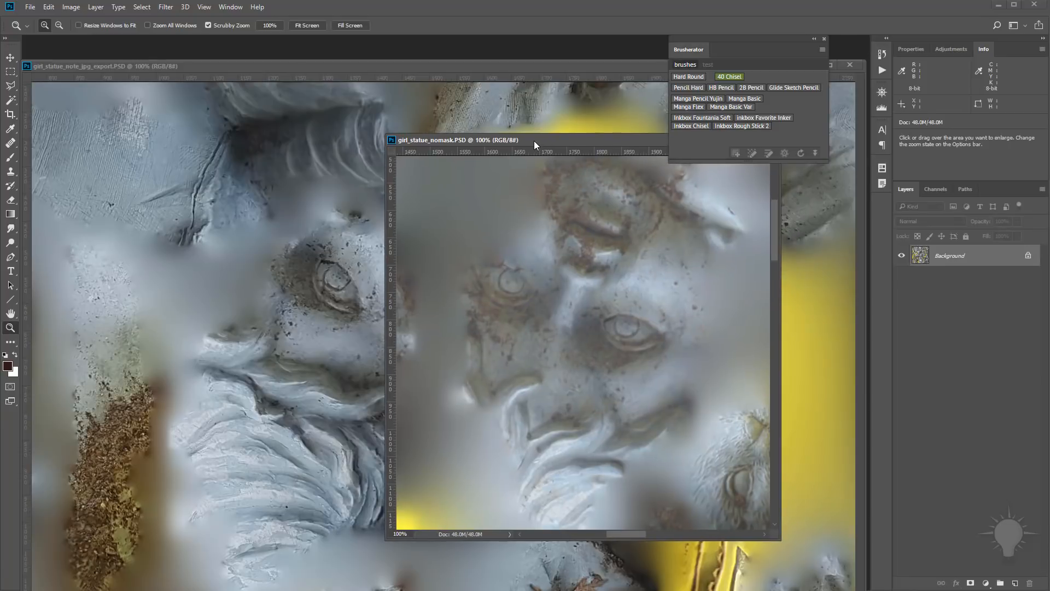
drag(296, 70, 85, 109)
drag(621, 141, 658, 153)
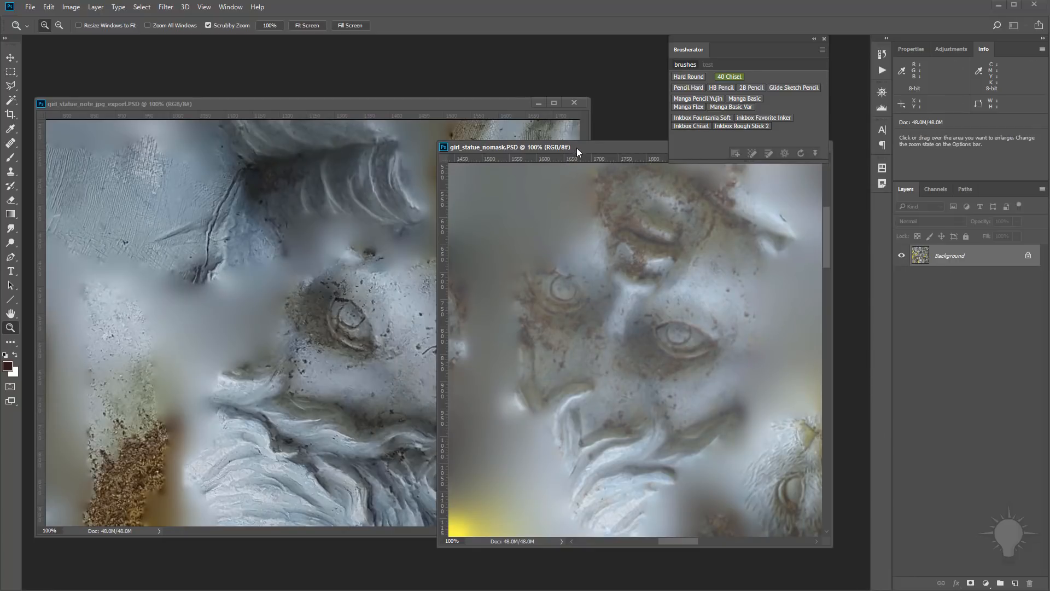
drag(601, 146, 621, 163)
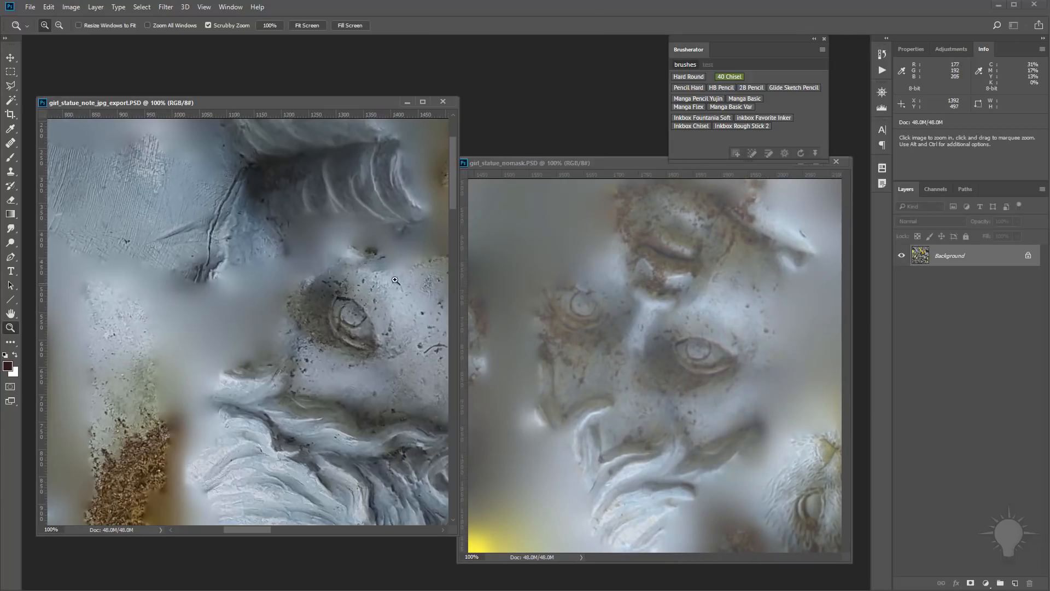
drag(255, 530, 274, 531)
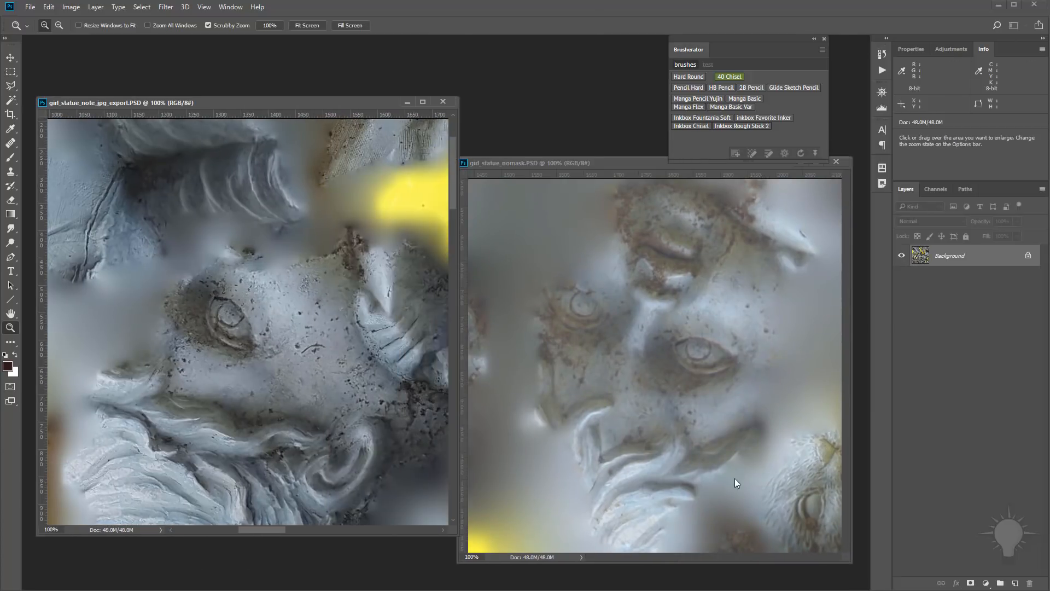
Step: Inspect the tonal histogram of the girl_statue_note_jpg_export texture in Levels, then cancel the adjustment
drag(183, 104, 175, 98)
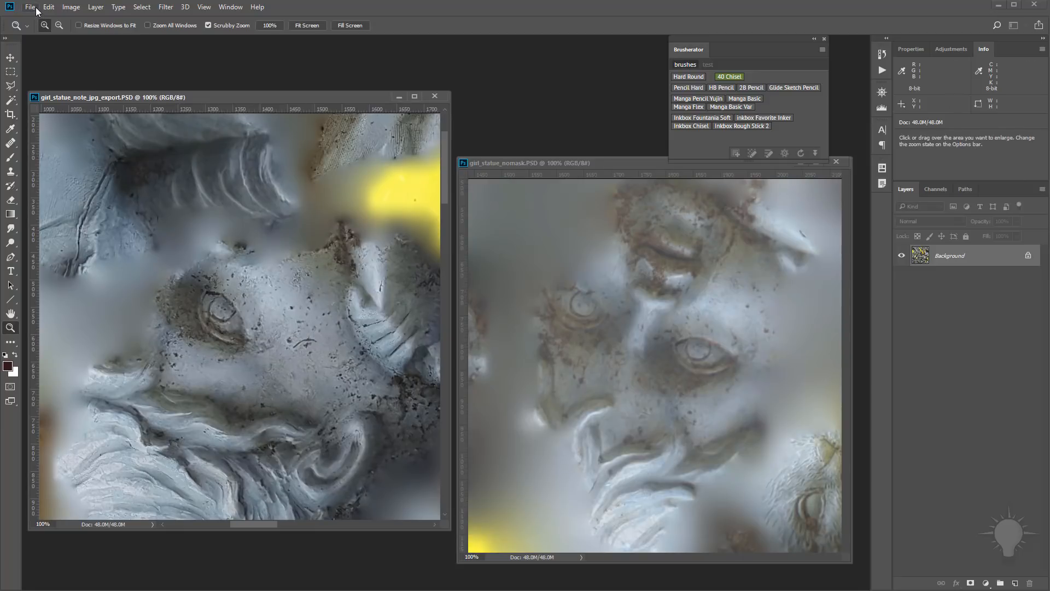
key(ctrl+l)
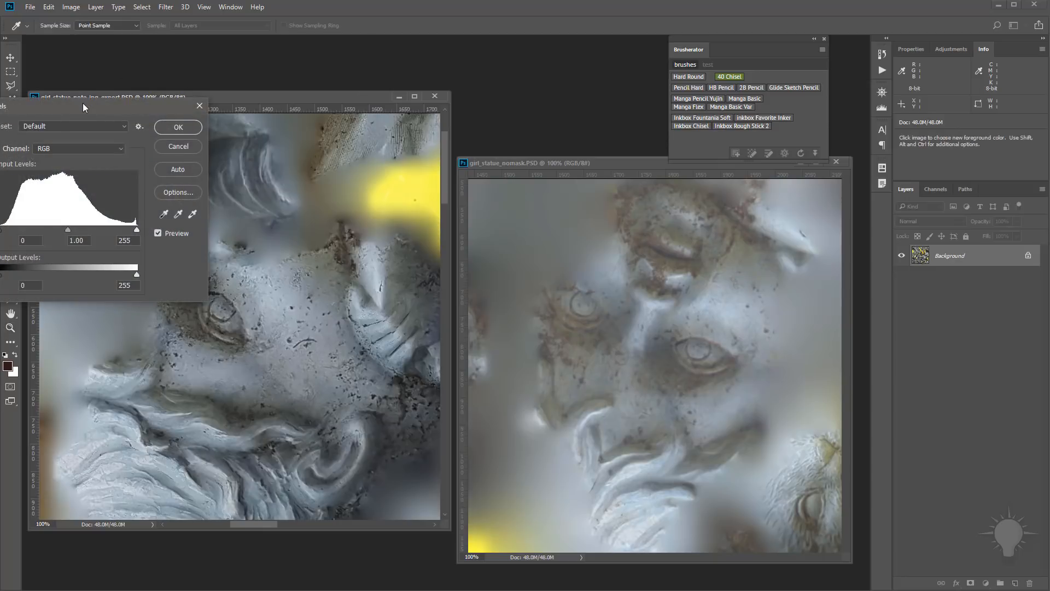
drag(84, 106, 554, 62)
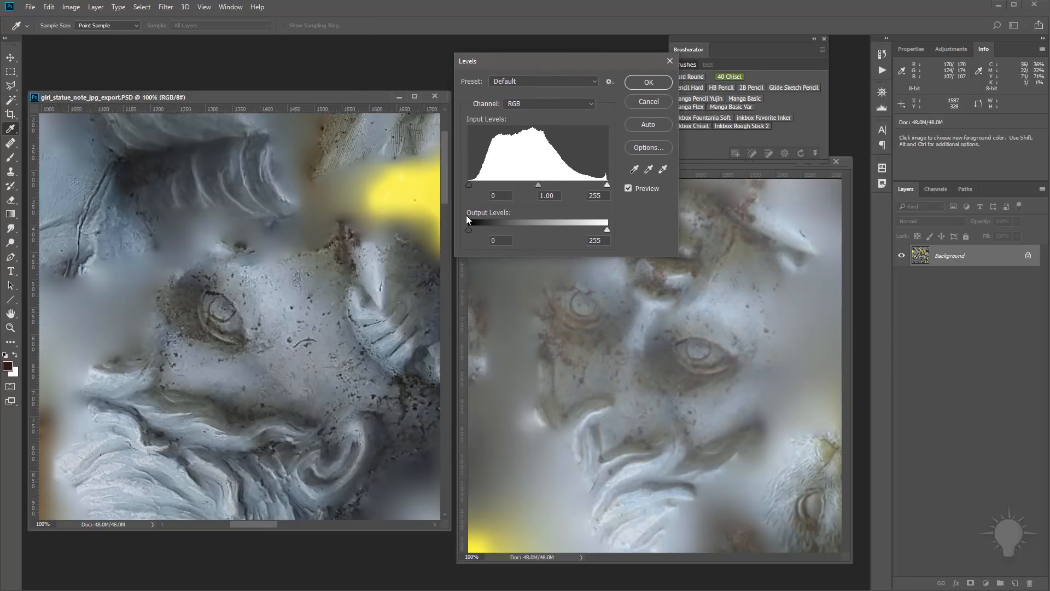
mouse_move(470, 185)
mouse_down()
mouse_move(484, 186)
mouse_move(469, 188)
mouse_up()
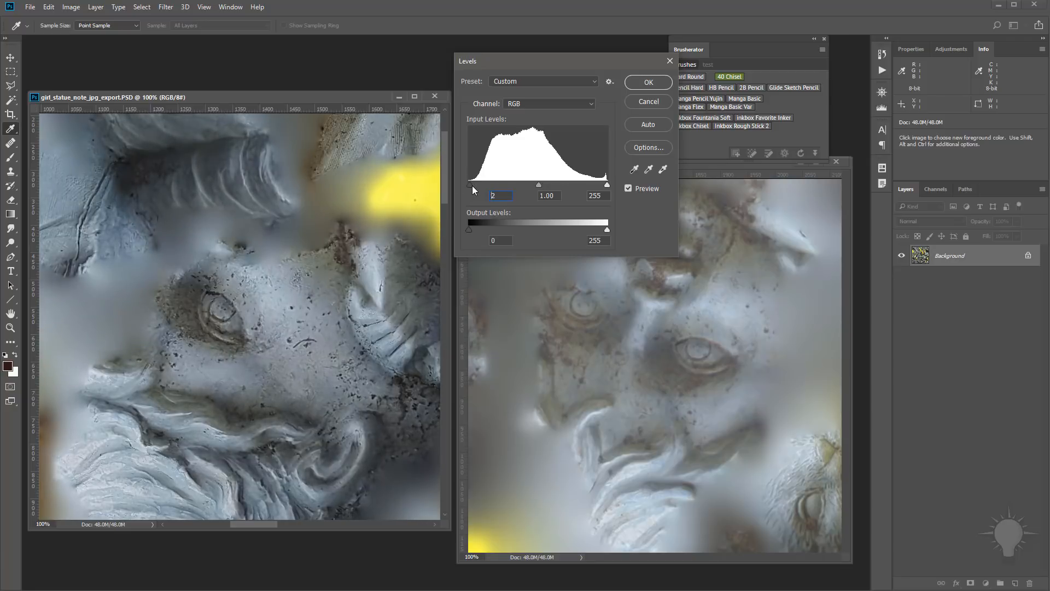
click(641, 107)
key(z)
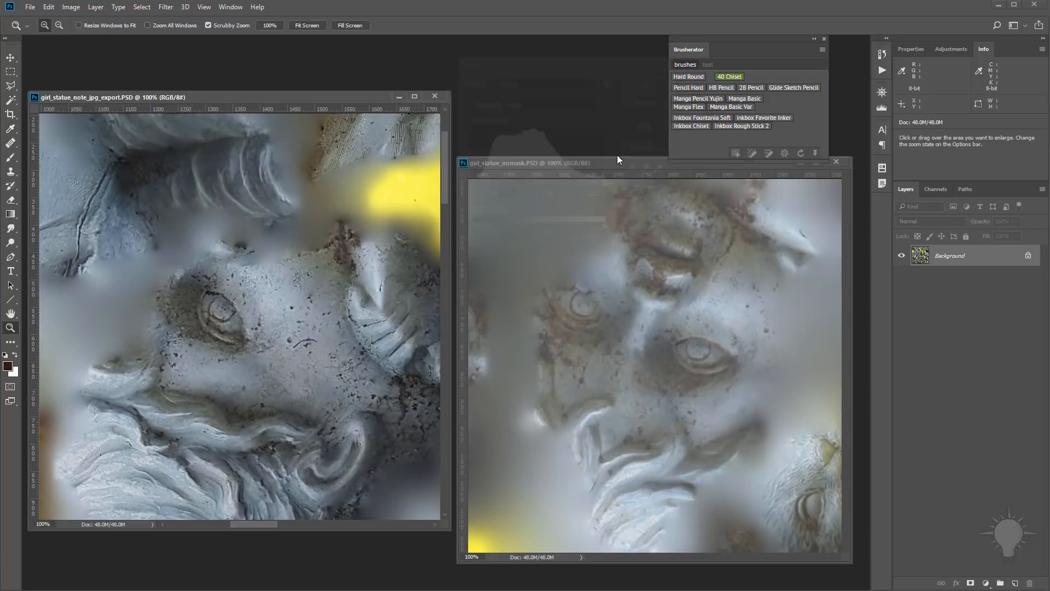
Step: Try a direct Levels adjustment on the girl_statue_nomask texture with the black input level at 39, then undo it
click(592, 164)
key(ctrl+l)
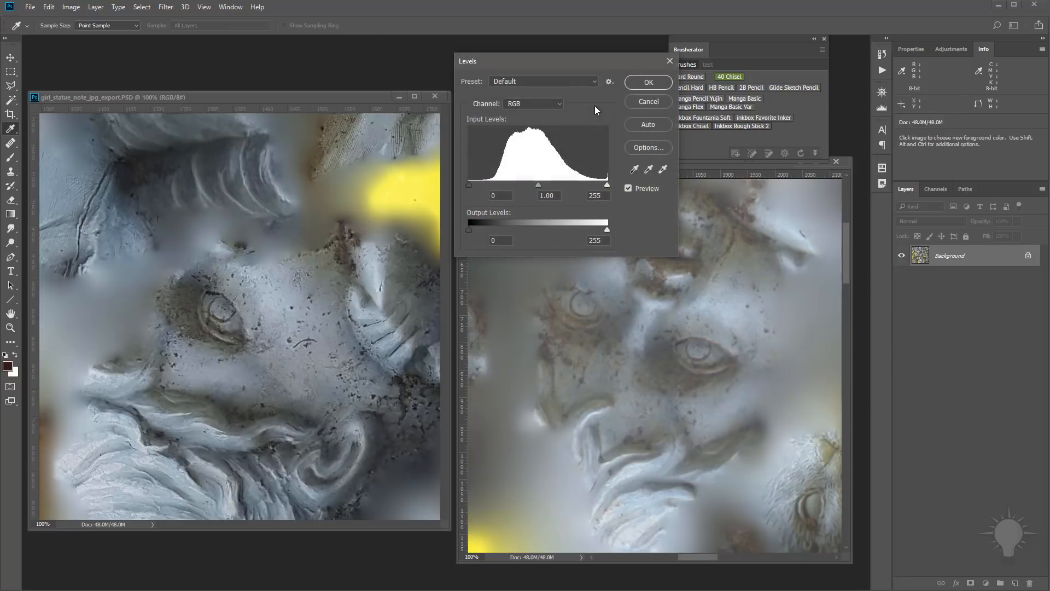
mouse_move(469, 185)
mouse_down()
mouse_move(494, 192)
mouse_move(470, 192)
mouse_up()
drag(469, 189, 489, 187)
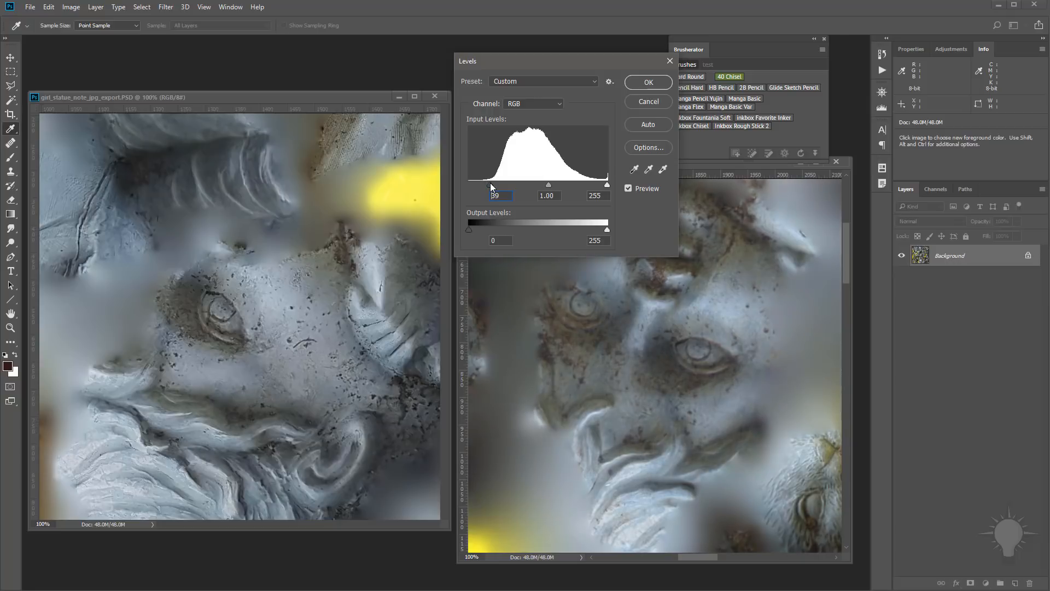
click(636, 88)
key(z)
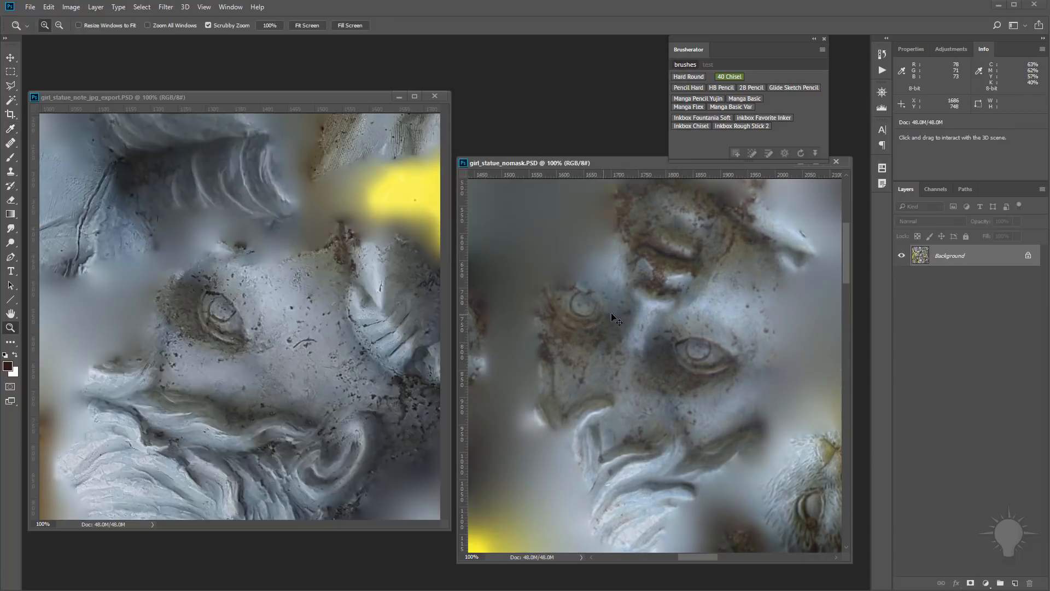
key(ctrl+z)
Step: Add a Levels adjustment layer to the girl_statue_nomask texture and raise its black input level to deepen the shadows
click(988, 584)
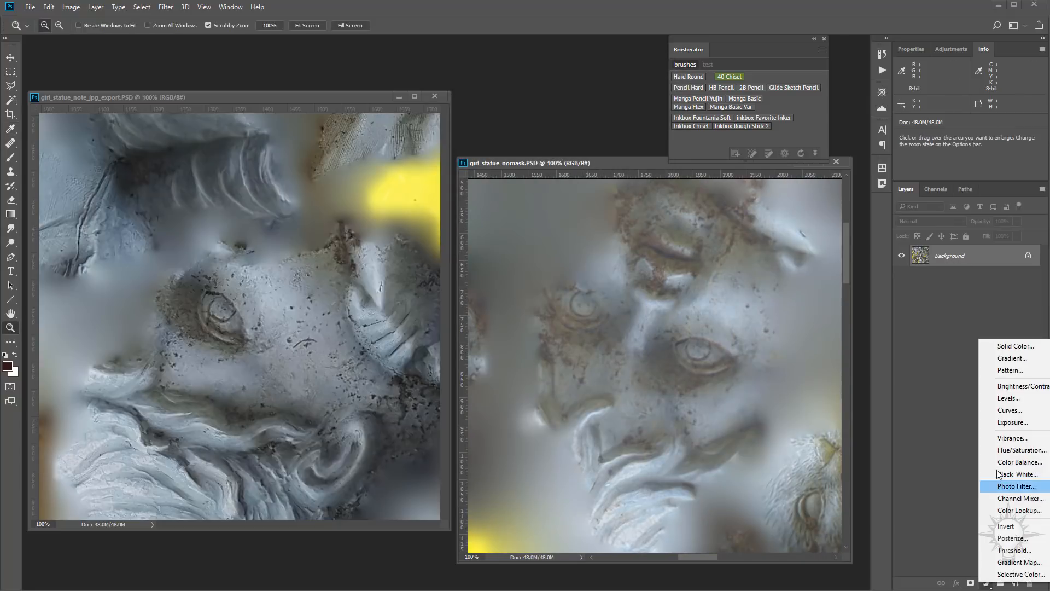
click(1001, 398)
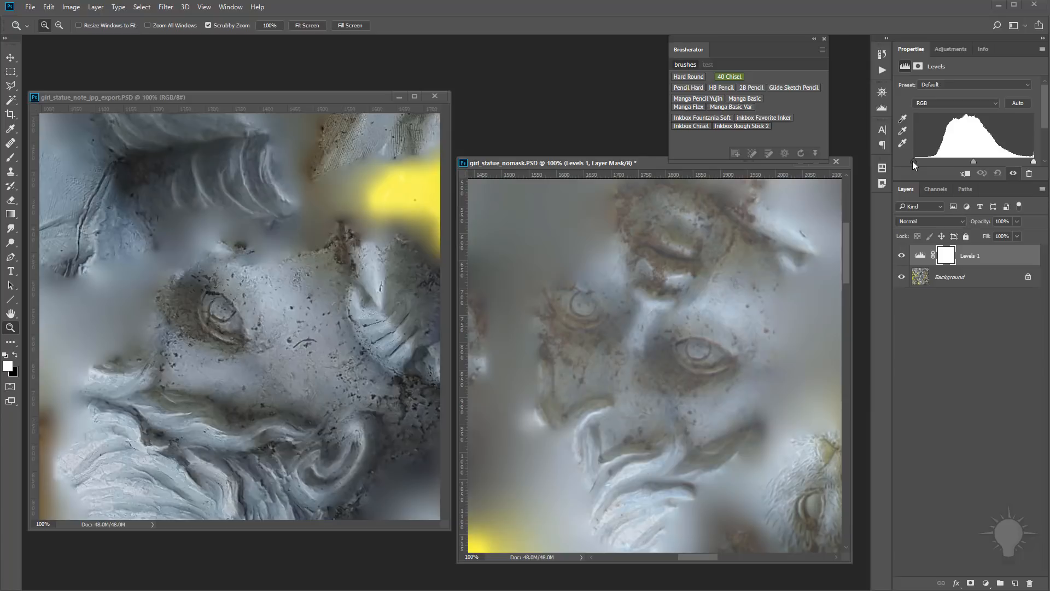
drag(912, 161, 931, 162)
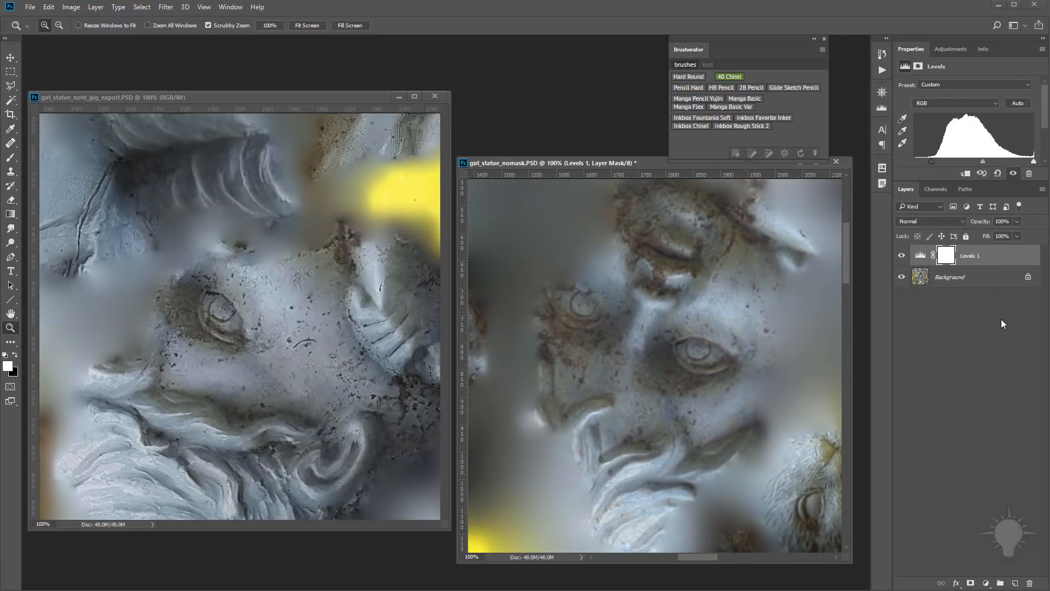
Step: Sharpen the nomask texture's Background layer with Unsharp Mask at 32% amount, 2.9 pixels radius and threshold 0
click(963, 277)
click(166, 6)
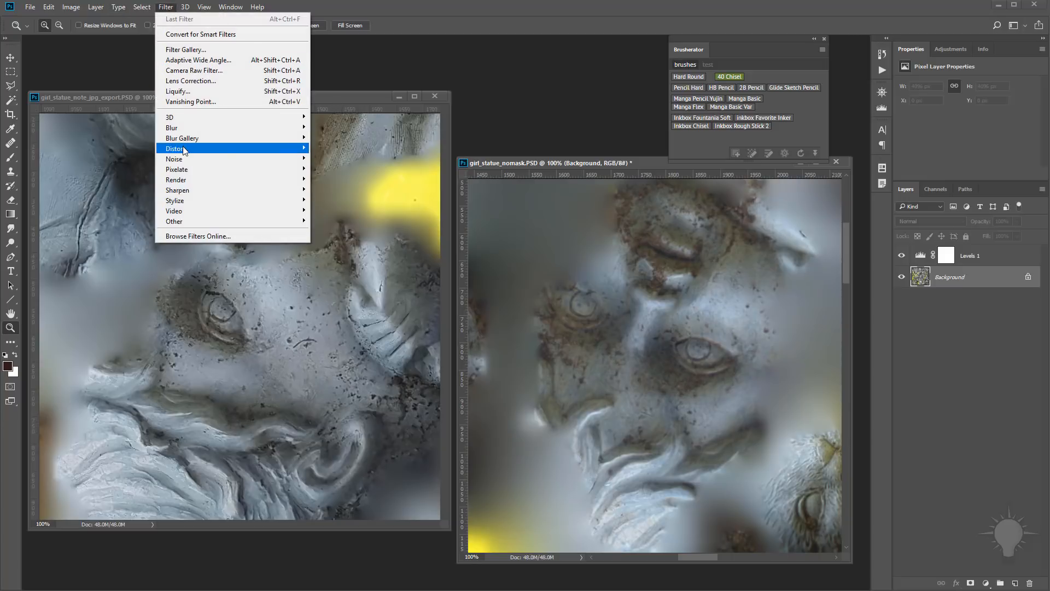
mouse_move(180, 190)
click(117, 244)
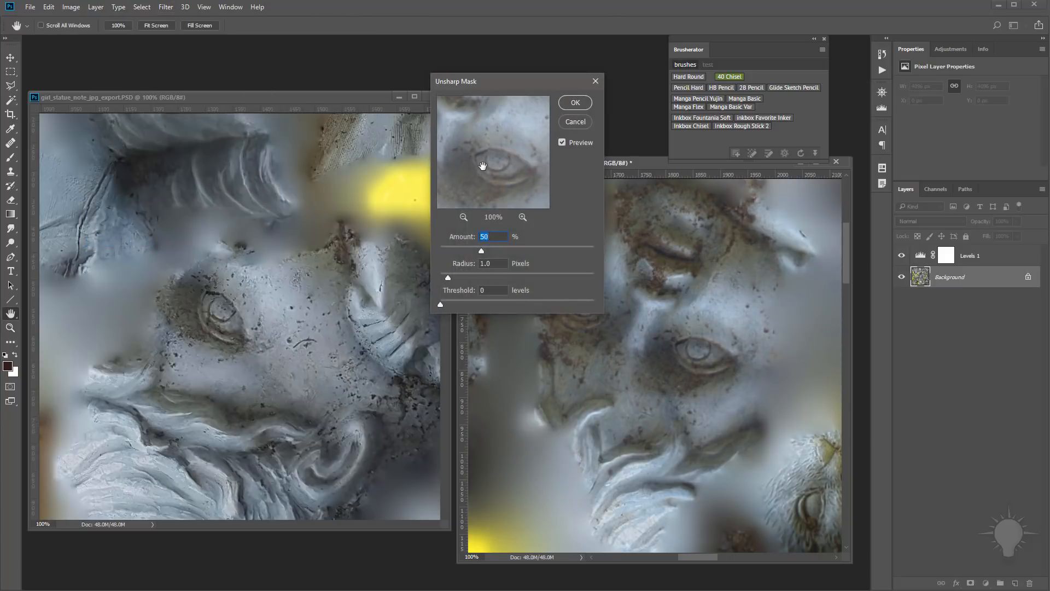
drag(505, 83, 333, 206)
mouse_move(309, 373)
mouse_down()
mouse_move(358, 373)
mouse_move(301, 373)
mouse_up()
drag(276, 400, 298, 400)
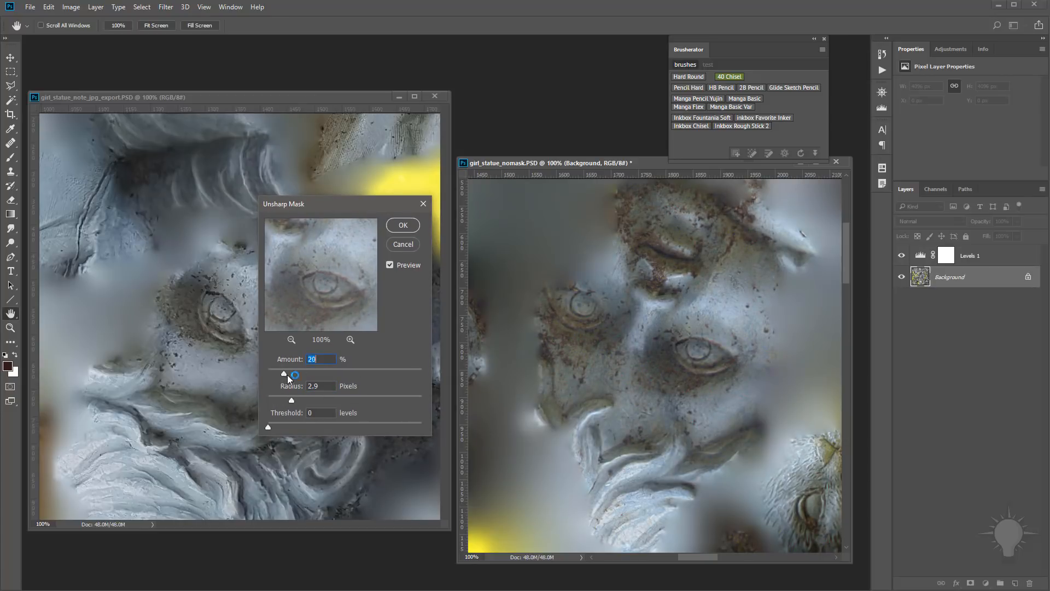
click(403, 225)
Step: Close both texture images and exit Photoshop to return to ZBrush
click(435, 96)
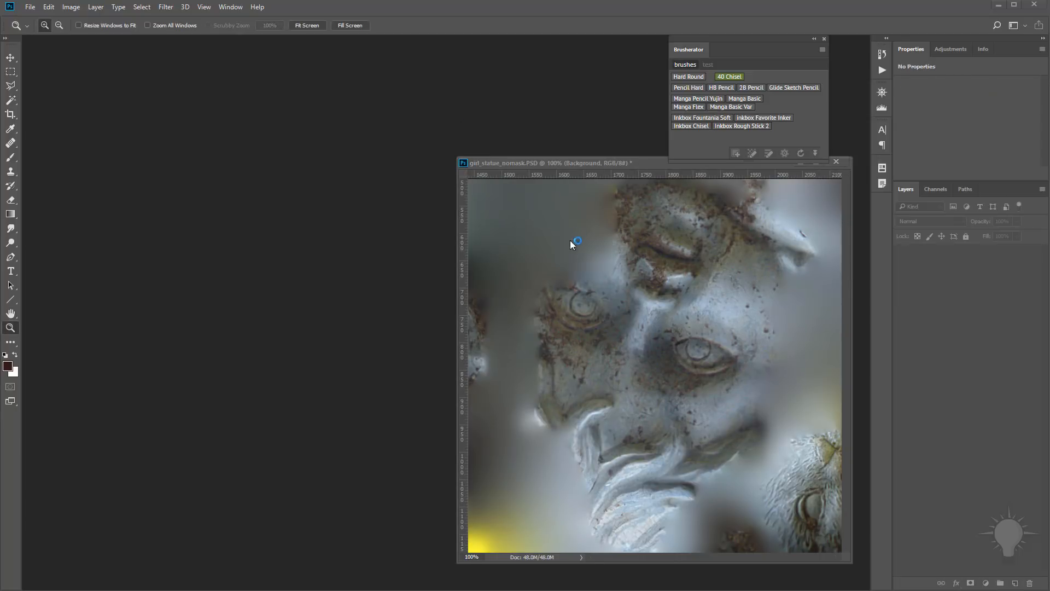
click(533, 228)
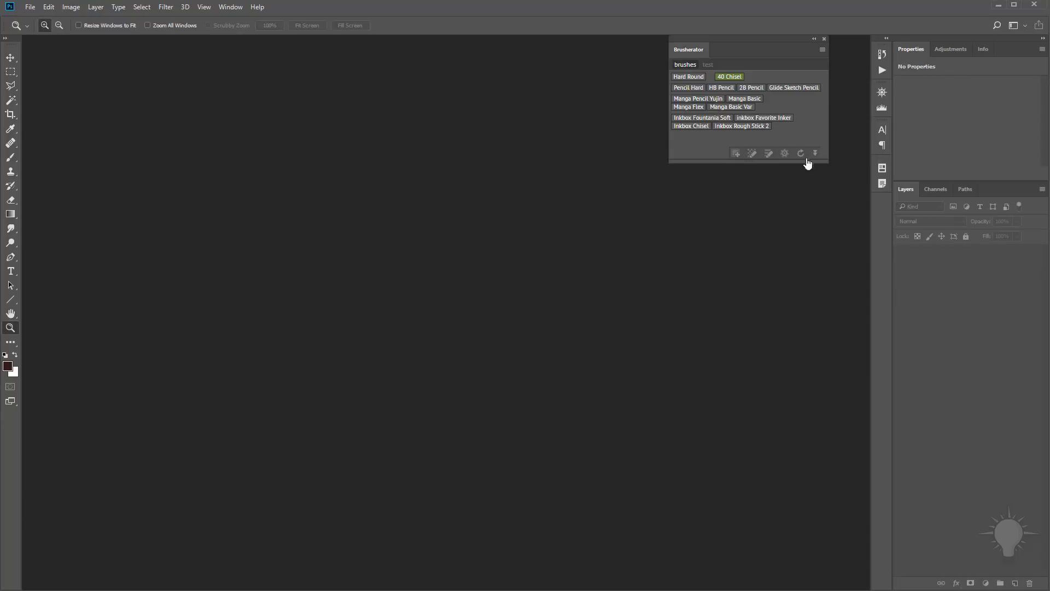
click(1033, 5)
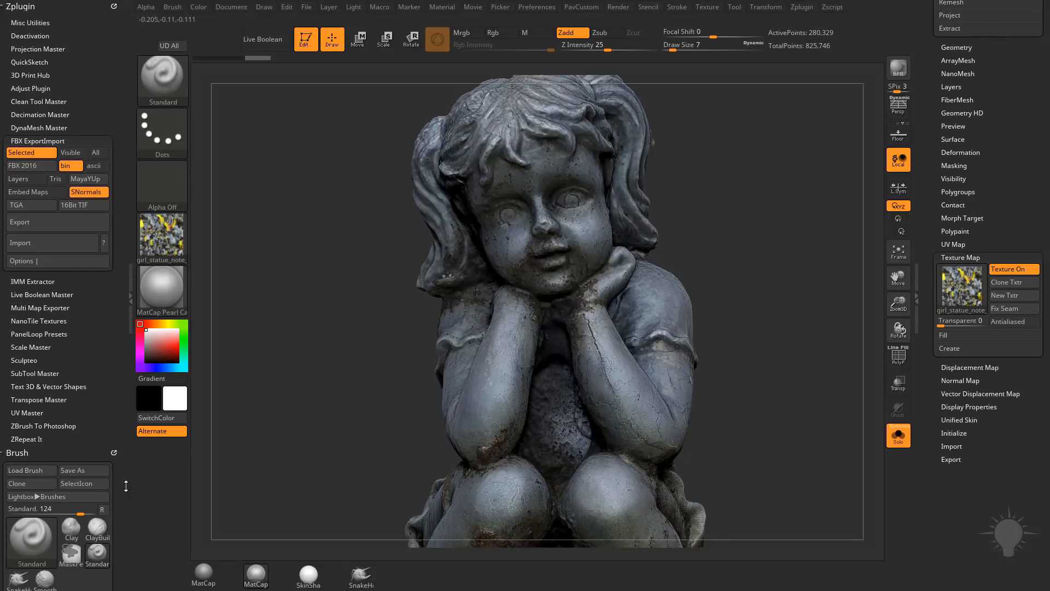
Step: Make Mask the active subtool and display the whole statue with the SkinShade4 material
drag(804, 235, 680, 176)
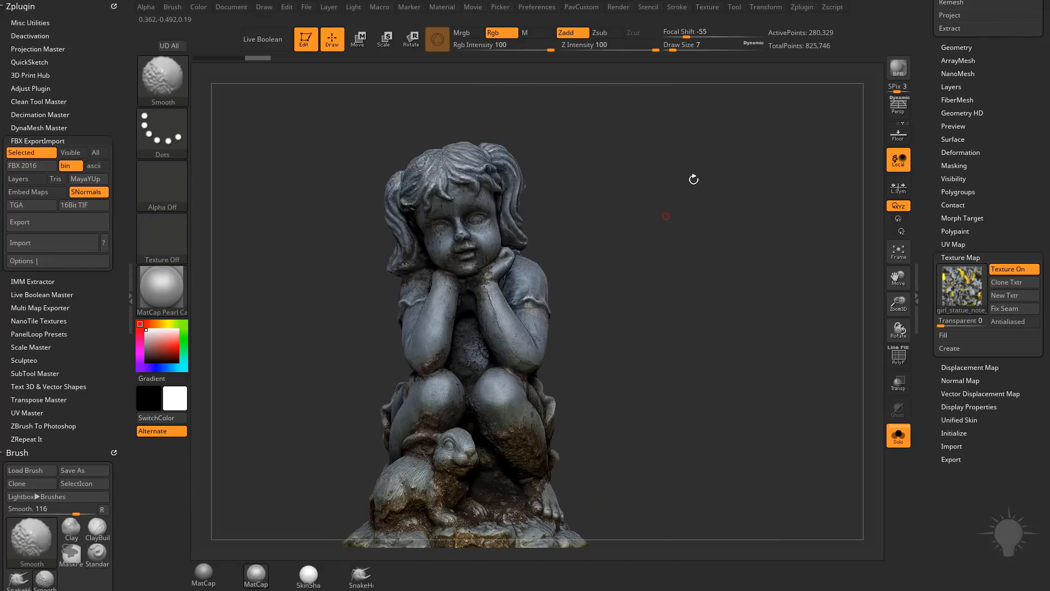
drag(801, 358, 673, 380)
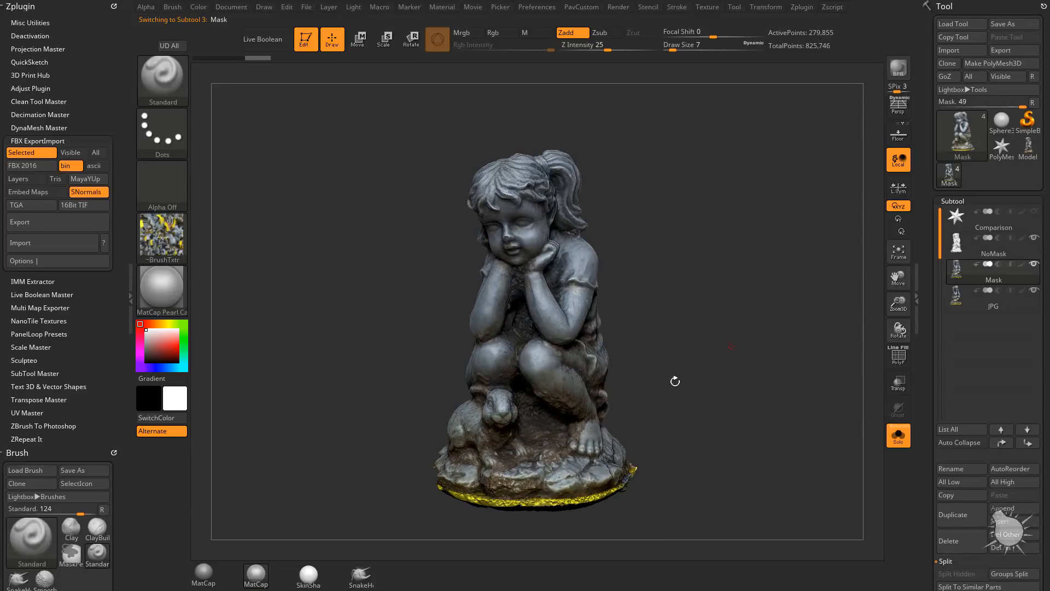
click(309, 575)
drag(345, 525, 724, 369)
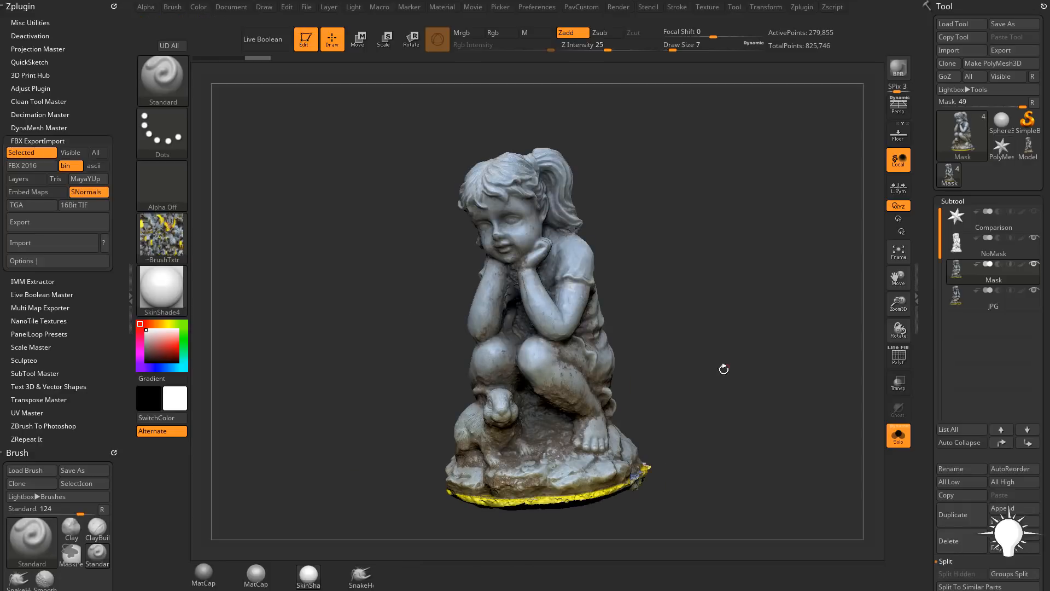